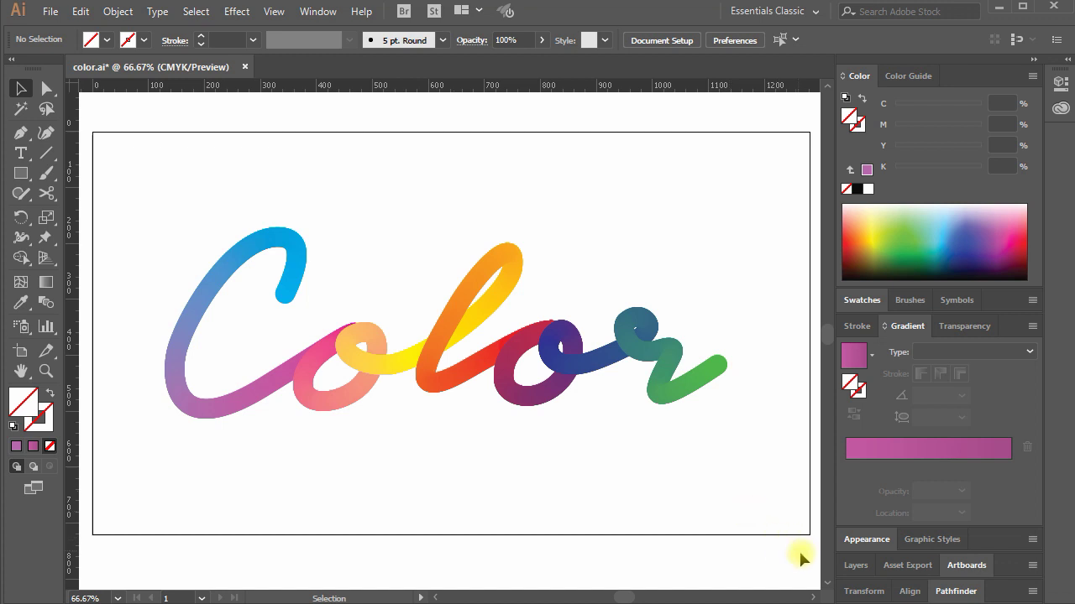
Move the gradient lettering off the artboard and drag the outline Color path onto it.
{"action": "key", "text": "ctrl+minus"}
{"action": "key", "text": "ctrl+minus"}
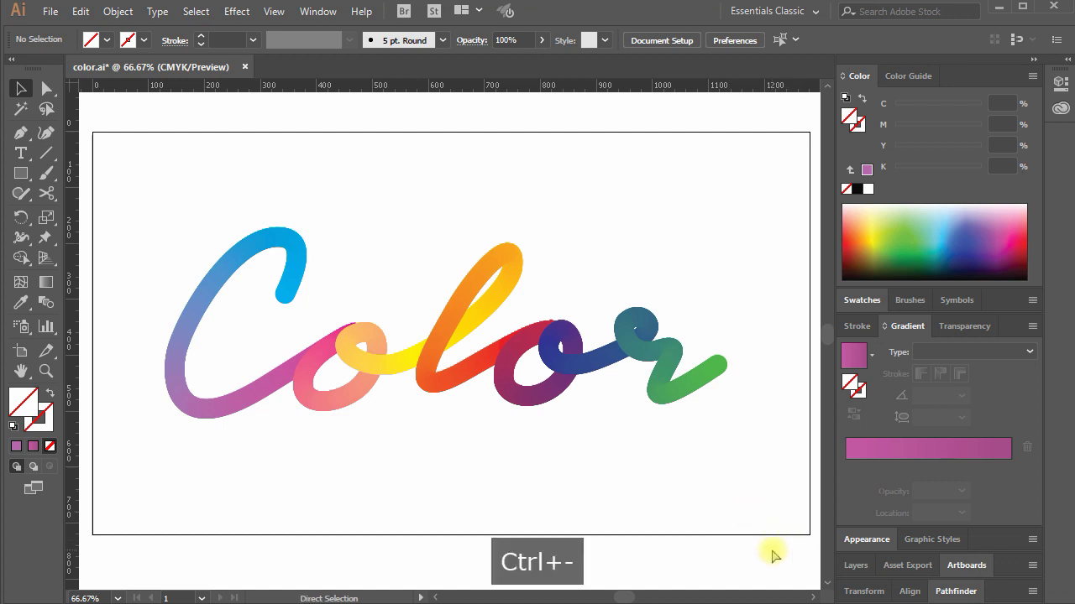
{"action": "key", "text": "space"}
{"action": "left_click_drag", "start_coordinate": [647, 461], "coordinate": [686, 527]}
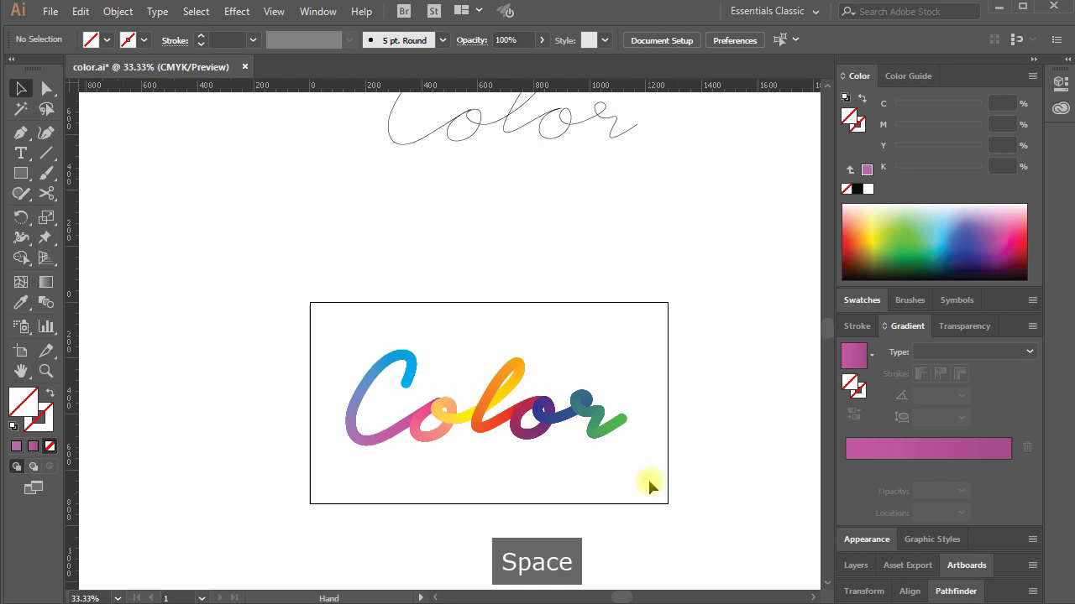
{"action": "left_click_drag", "start_coordinate": [617, 377], "coordinate": [698, 253]}
{"action": "left_click", "coordinate": [664, 312]}
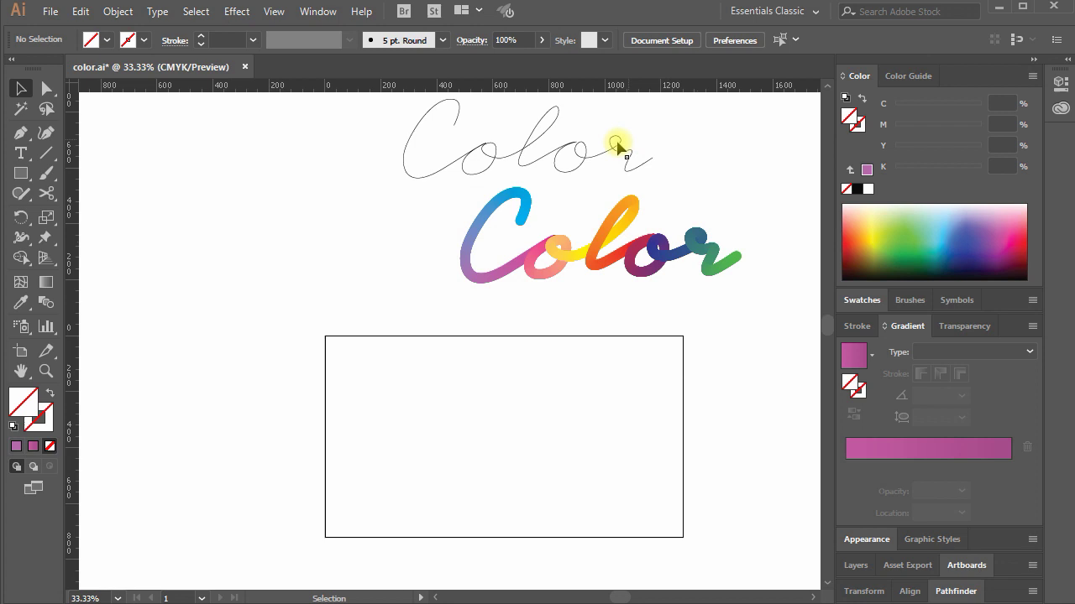
{"action": "left_click_drag", "start_coordinate": [618, 147], "coordinate": [600, 434]}
{"action": "left_click_drag", "start_coordinate": [612, 495], "coordinate": [612, 494]}
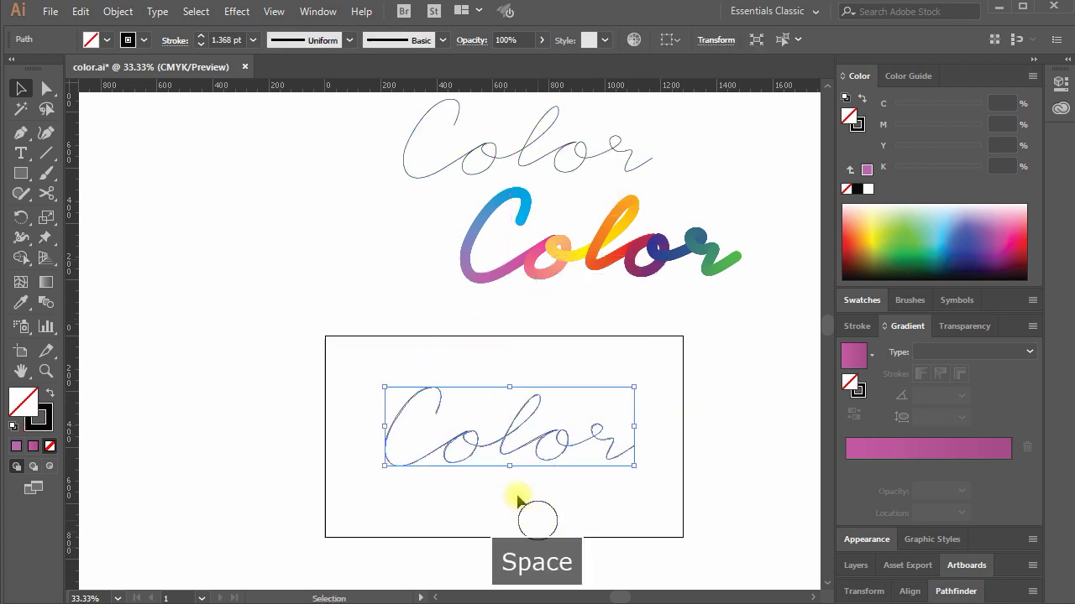
Zoom in and nudge the outline Color lettering into place on the artboard.
{"action": "left_click", "coordinate": [504, 428], "text": "ctrl"}
{"action": "left_click", "coordinate": [503, 427], "text": "ctrl"}
{"action": "left_click_drag", "start_coordinate": [561, 403], "coordinate": [625, 484]}
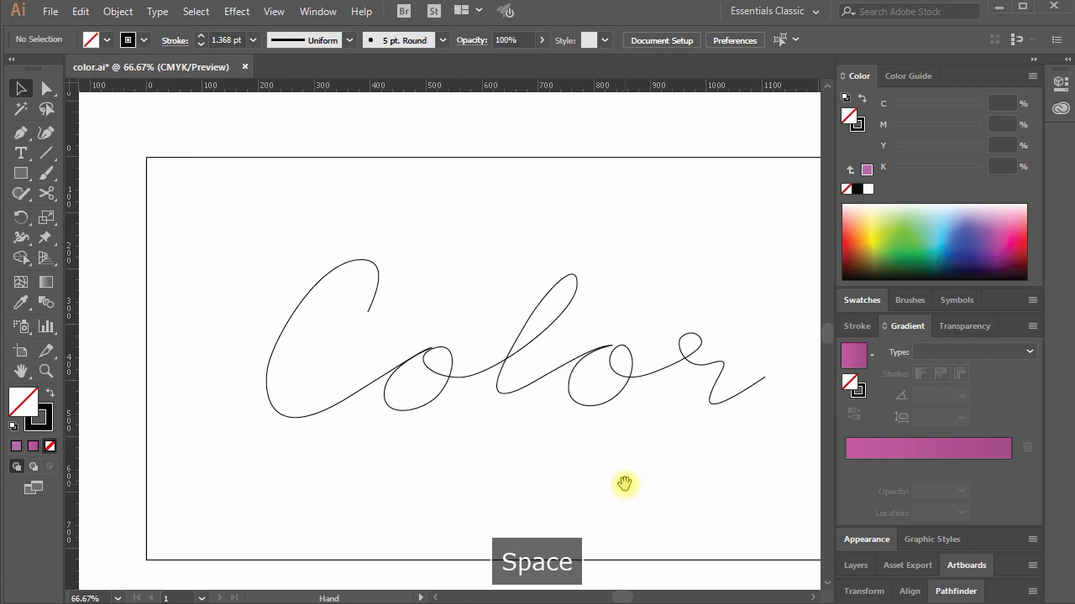
{"action": "left_click", "coordinate": [696, 365]}
{"action": "left_click_drag", "start_coordinate": [688, 372], "coordinate": [691, 394]}
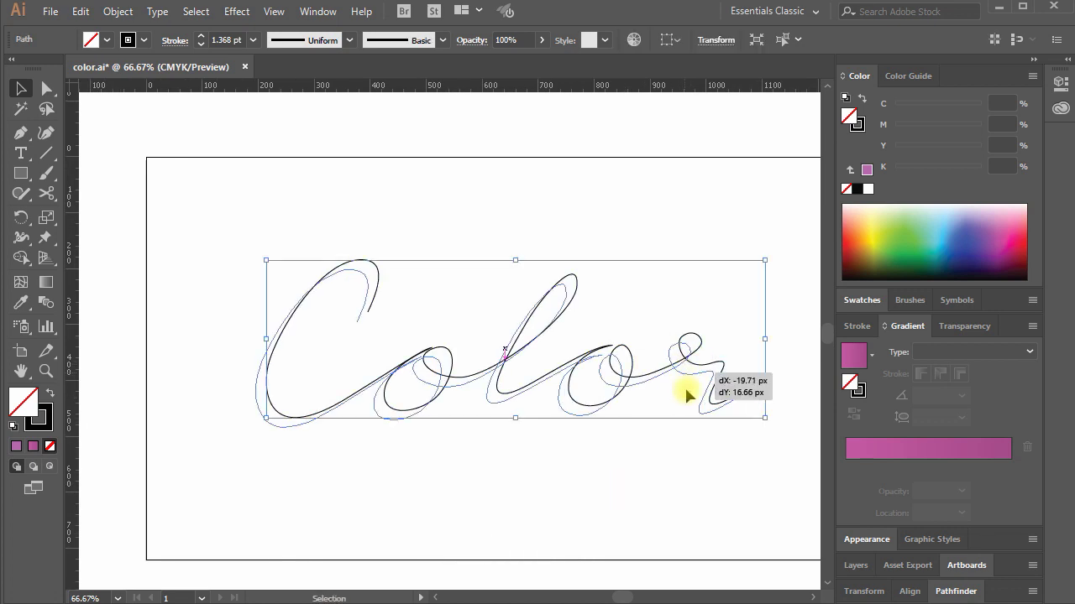
{"action": "key", "text": "space"}
{"action": "left_click_drag", "start_coordinate": [694, 468], "coordinate": [657, 459]}
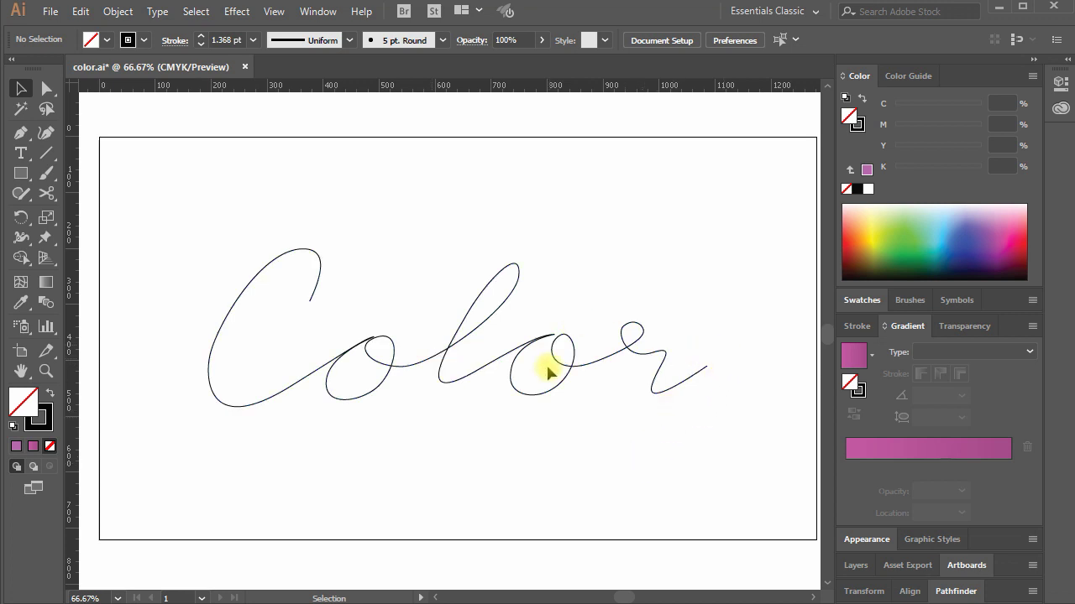
Inspect the C's start anchor and the r's end anchor with Direct Selection.
{"action": "left_click", "coordinate": [517, 268]}
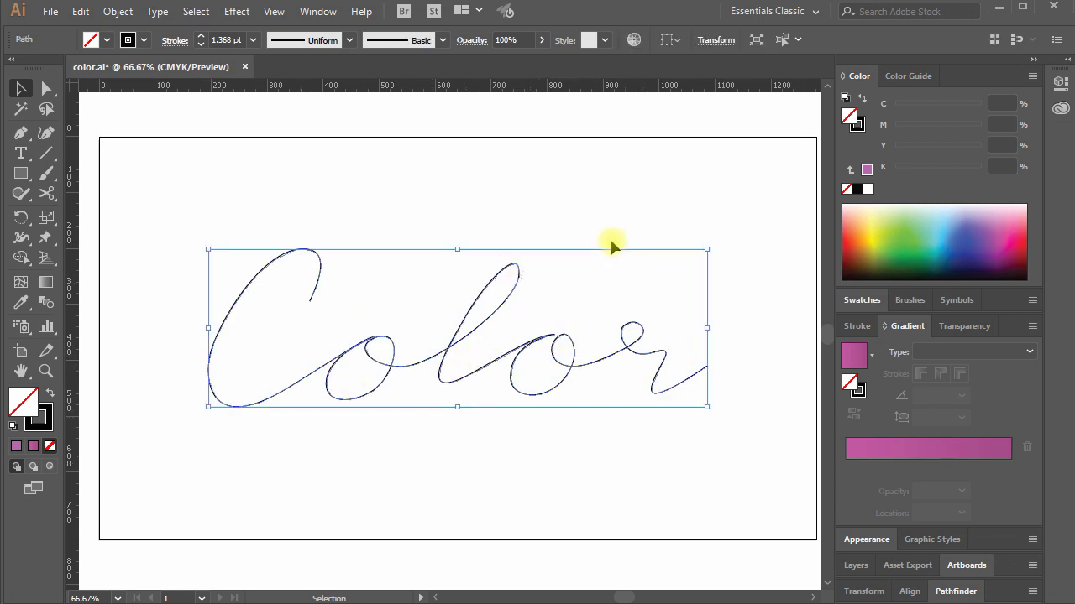
{"action": "left_click", "coordinate": [615, 256]}
{"action": "key", "text": "a"}
{"action": "left_click", "coordinate": [706, 366]}
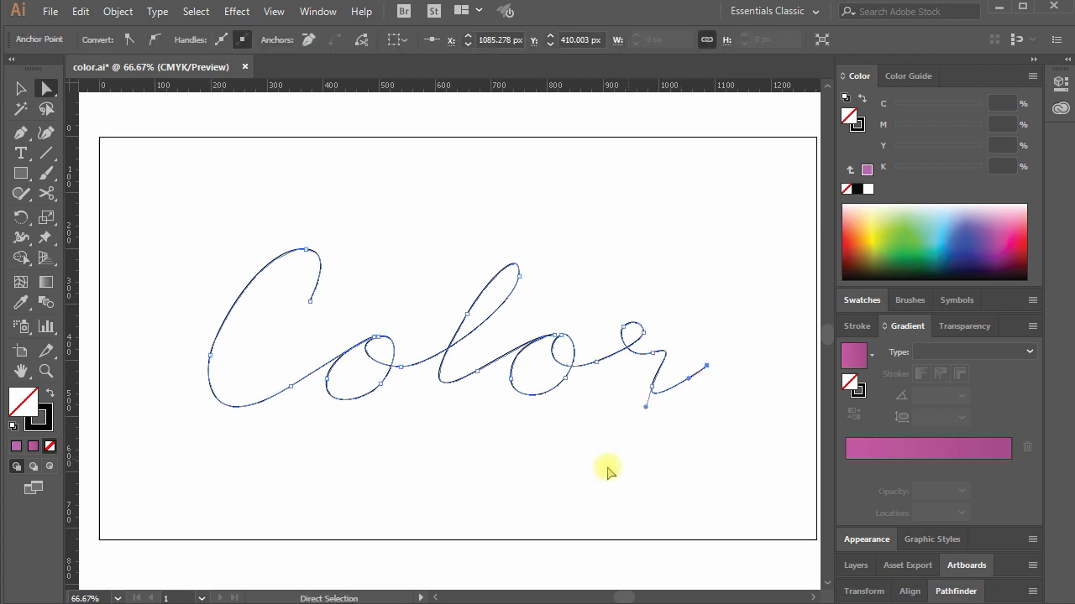
{"action": "left_click", "coordinate": [309, 300]}
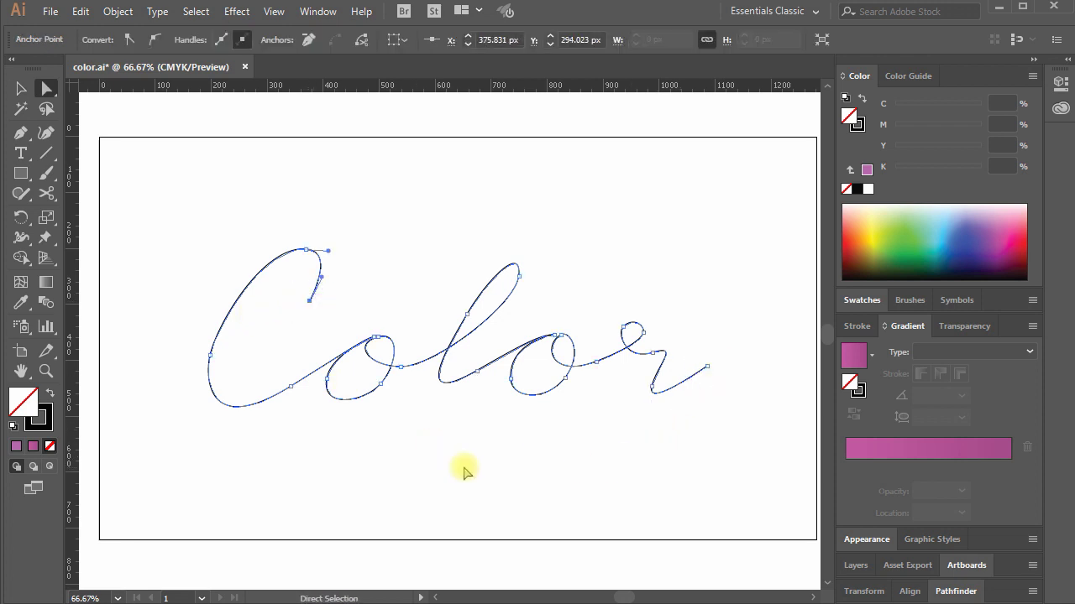
{"action": "key", "text": "v"}
{"action": "left_click", "coordinate": [475, 471]}
{"action": "key", "text": "space"}
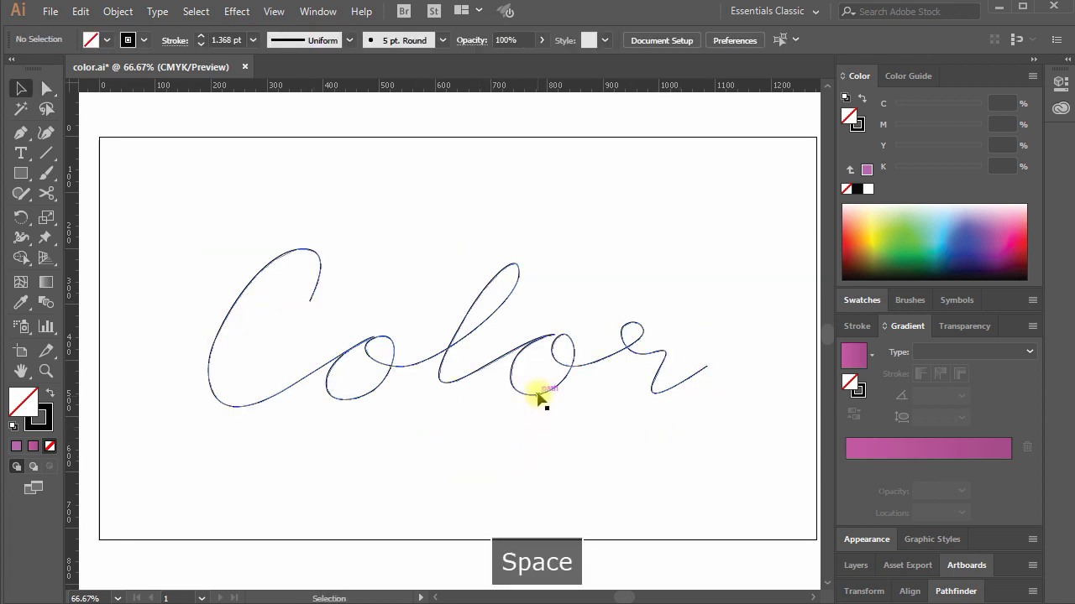
{"action": "left_click", "coordinate": [537, 394]}
{"action": "left_click", "coordinate": [560, 473]}
{"action": "key", "text": "space"}
{"action": "left_click_drag", "start_coordinate": [473, 482], "coordinate": [449, 446]}
Draw a small circle below the artboard with no stroke and a cyan fill.
{"action": "key", "text": "l"}
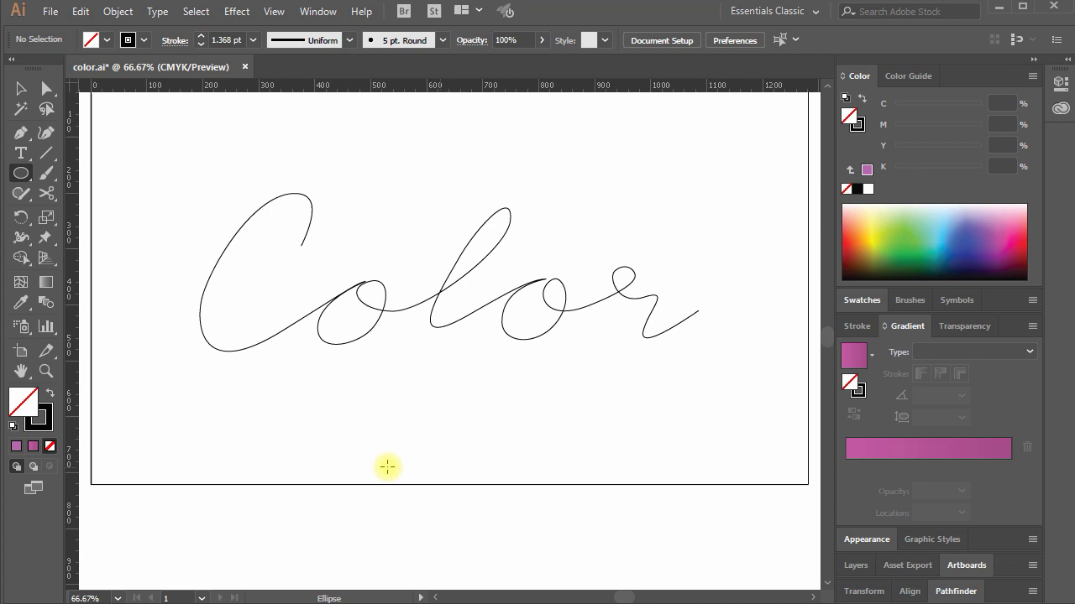
{"action": "left_click_drag", "start_coordinate": [122, 513], "coordinate": [140, 522]}
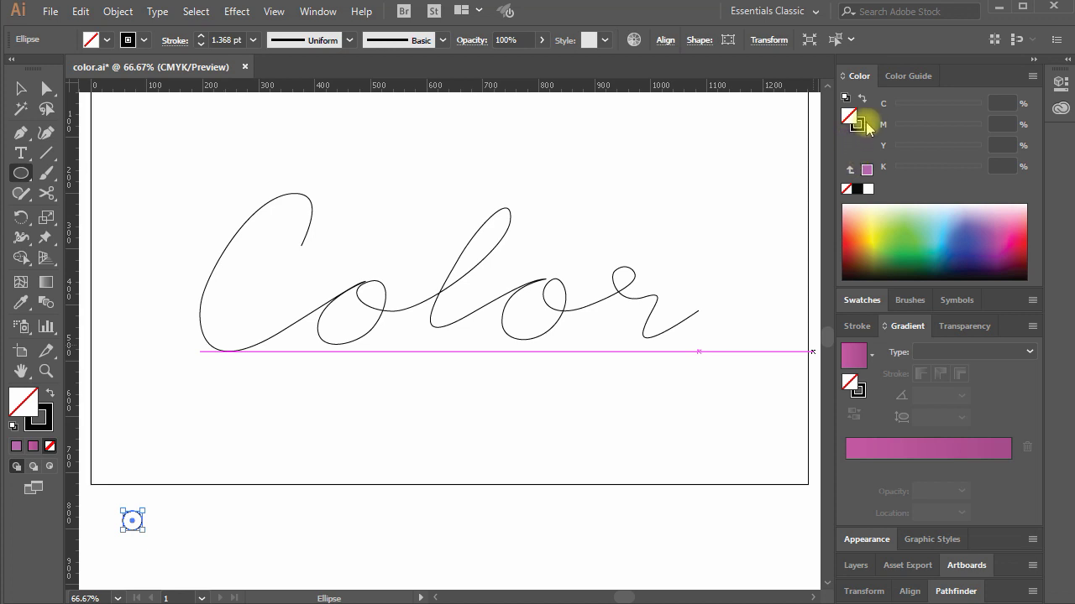
{"action": "left_click", "coordinate": [846, 188]}
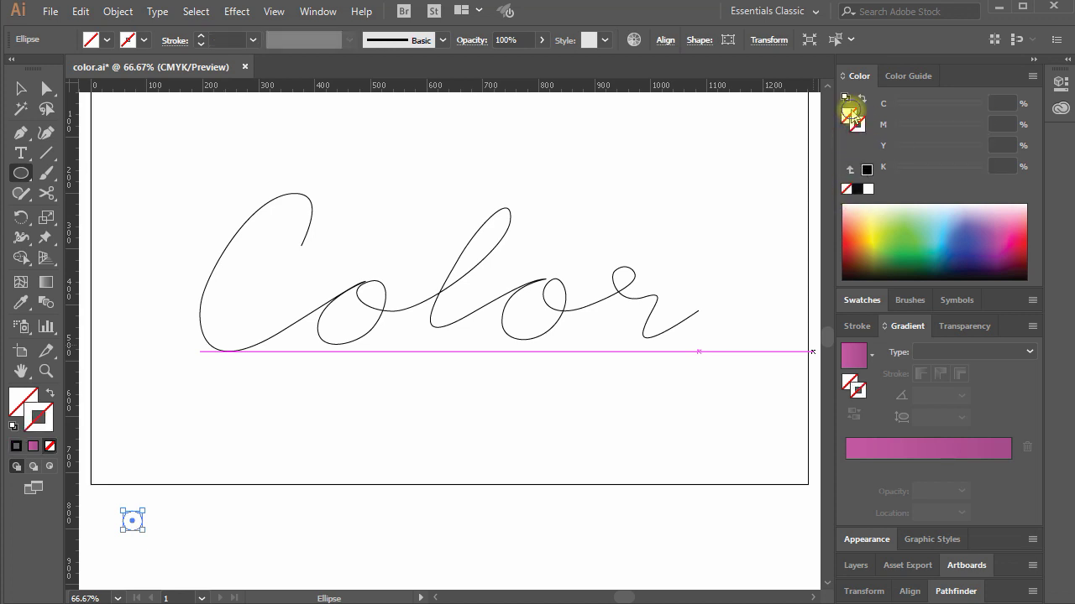
{"action": "left_click", "coordinate": [980, 103]}
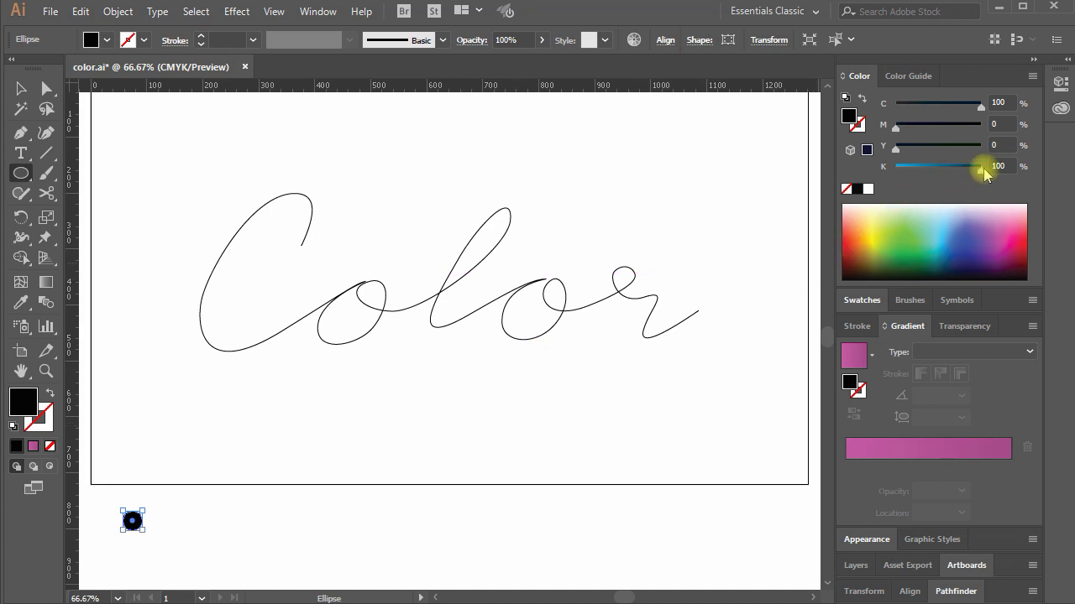
{"action": "left_click", "coordinate": [888, 172]}
Add two copies to the right of the cyan circle and recolour them magenta and yellow.
{"action": "key", "text": "v"}
{"action": "left_click", "coordinate": [386, 496]}
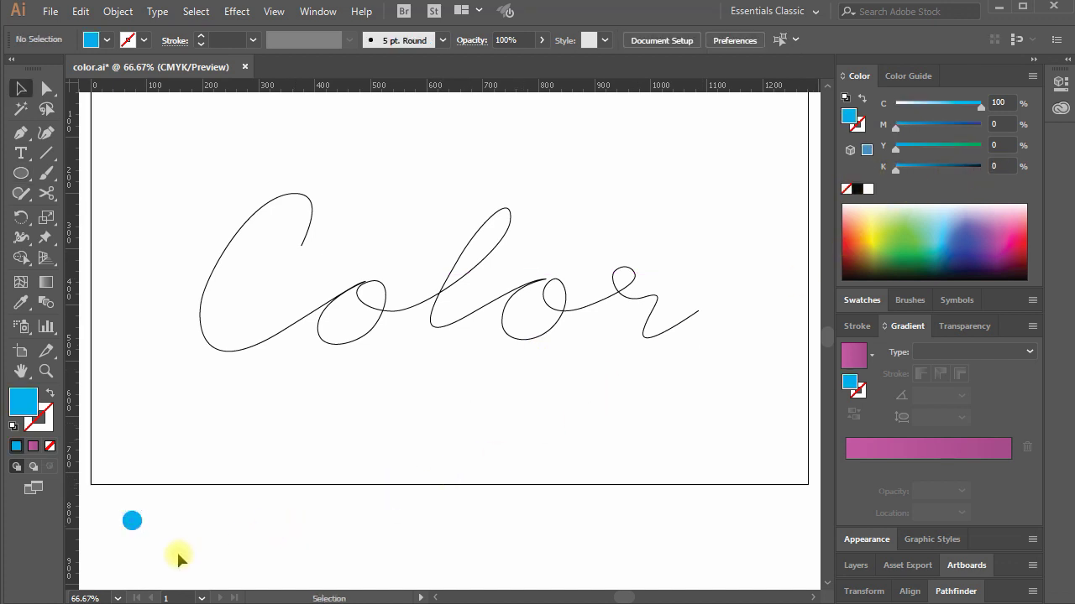
{"action": "left_click_drag", "start_coordinate": [132, 529], "coordinate": [228, 535]}
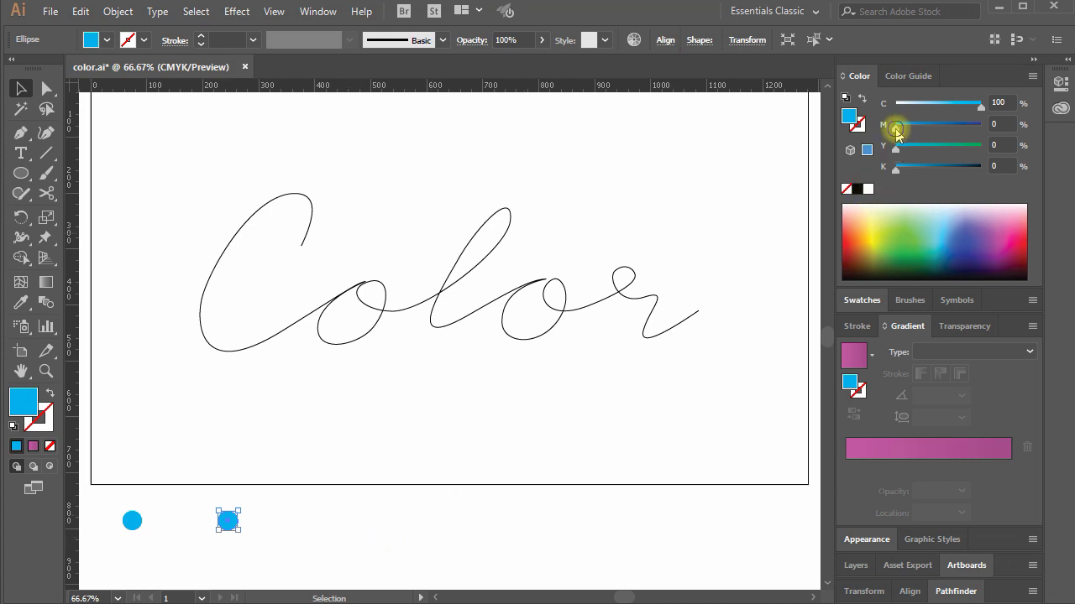
{"action": "mouse_move", "coordinate": [897, 128]}
{"action": "left_mouse_down"}
{"action": "mouse_move", "coordinate": [980, 126]}
{"action": "mouse_move", "coordinate": [895, 107]}
{"action": "left_mouse_up"}
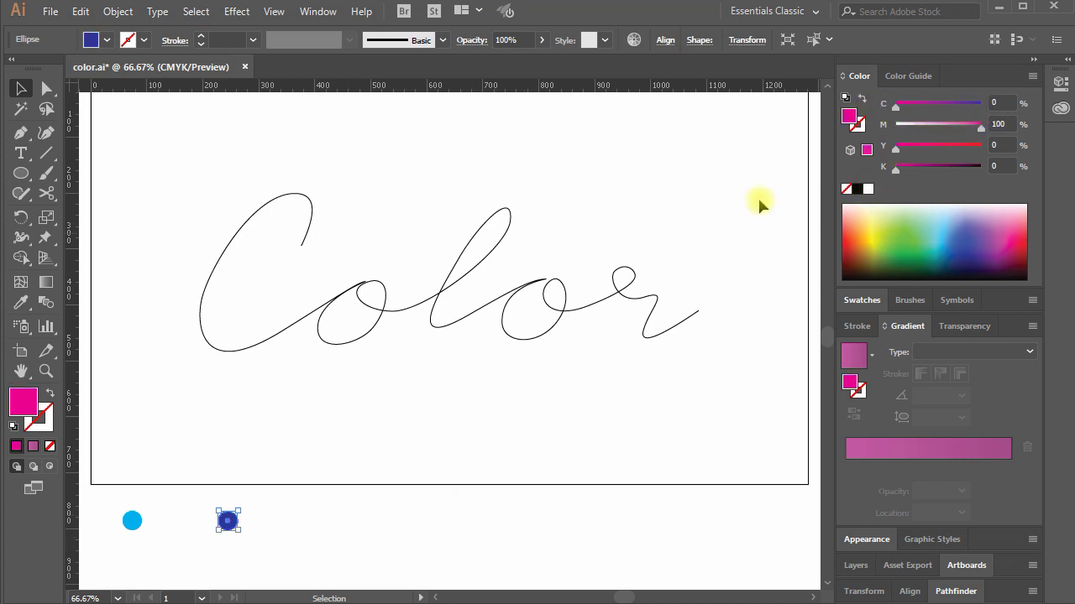
{"action": "left_click", "coordinate": [263, 567]}
{"action": "left_click_drag", "start_coordinate": [228, 521], "coordinate": [324, 524]}
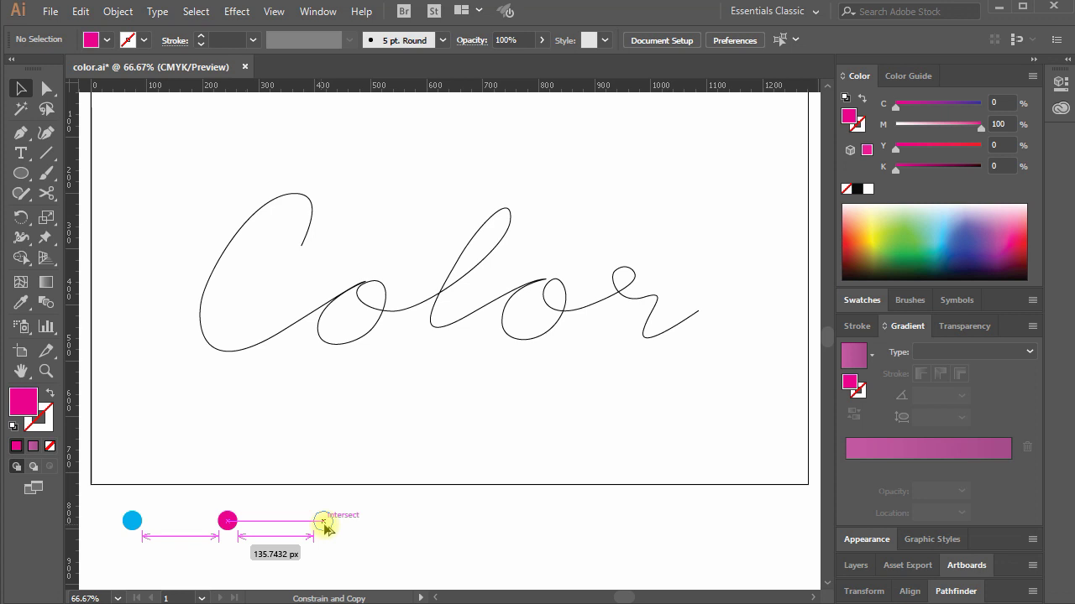
{"action": "left_click_drag", "start_coordinate": [325, 526], "coordinate": [325, 526]}
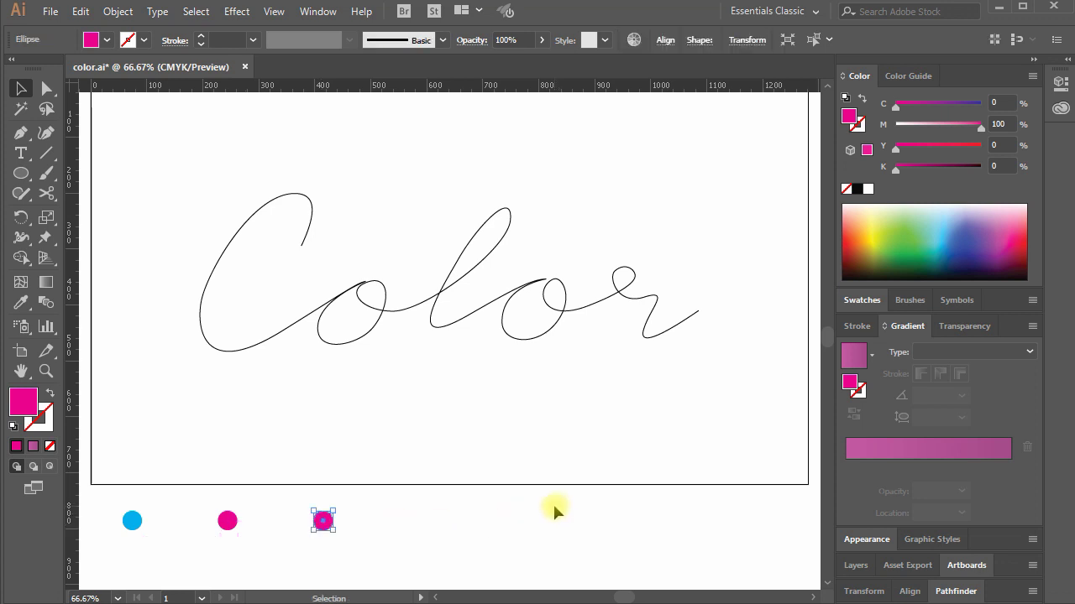
{"action": "left_click_drag", "start_coordinate": [981, 123], "coordinate": [982, 147]}
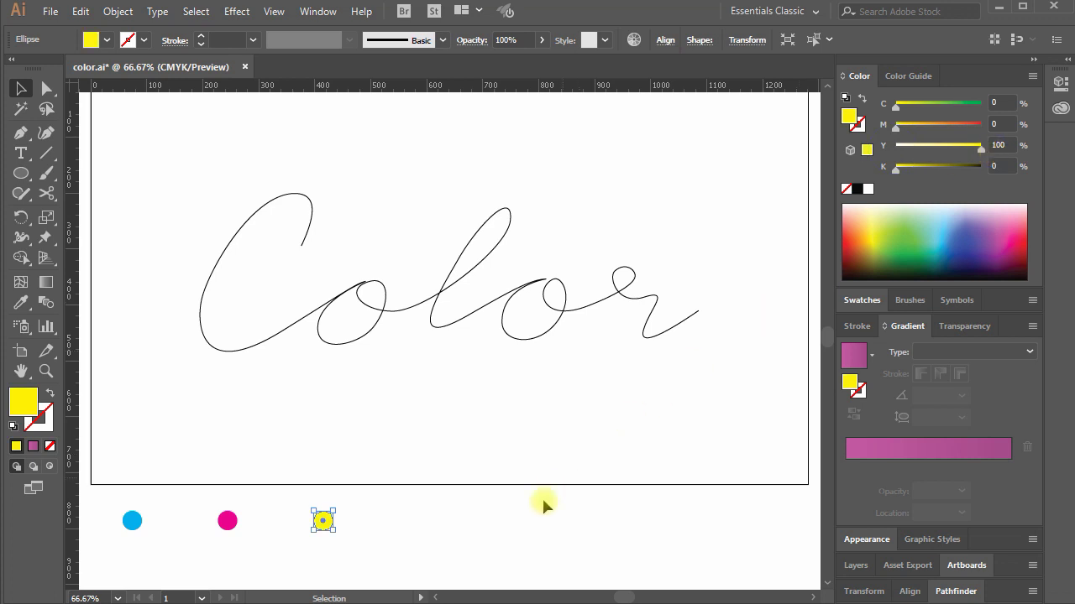
Finish the yellow circle, then add an evenly spaced fourth copy coloured red.
{"action": "left_click", "coordinate": [440, 538]}
{"action": "left_click_drag", "start_coordinate": [325, 524], "coordinate": [398, 525]}
{"action": "key", "text": "space"}
{"action": "left_click_drag", "start_coordinate": [503, 540], "coordinate": [588, 304]}
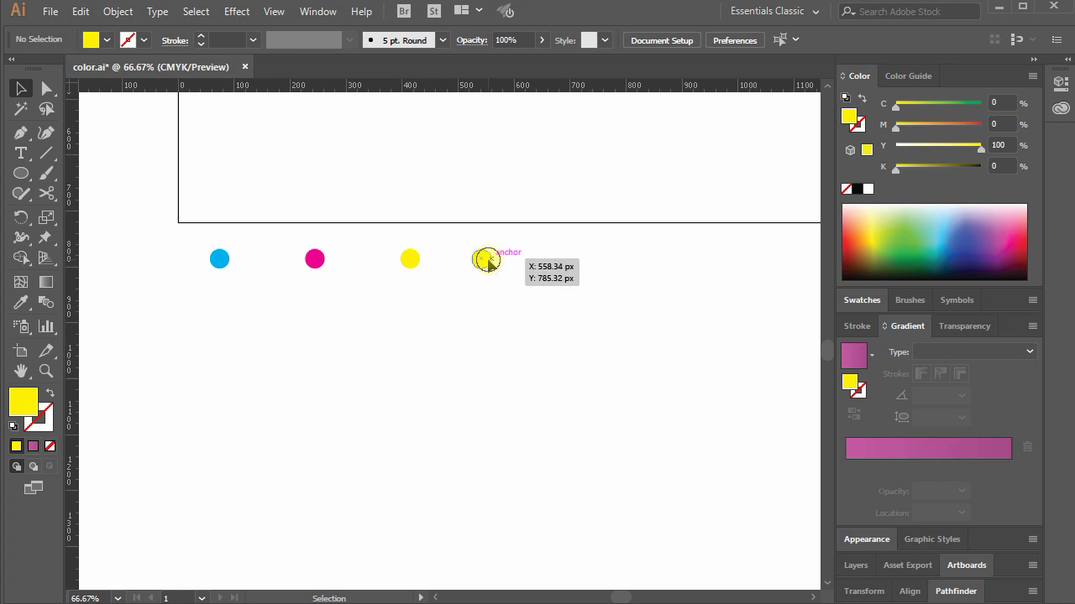
{"action": "left_click_drag", "start_coordinate": [490, 259], "coordinate": [516, 261]}
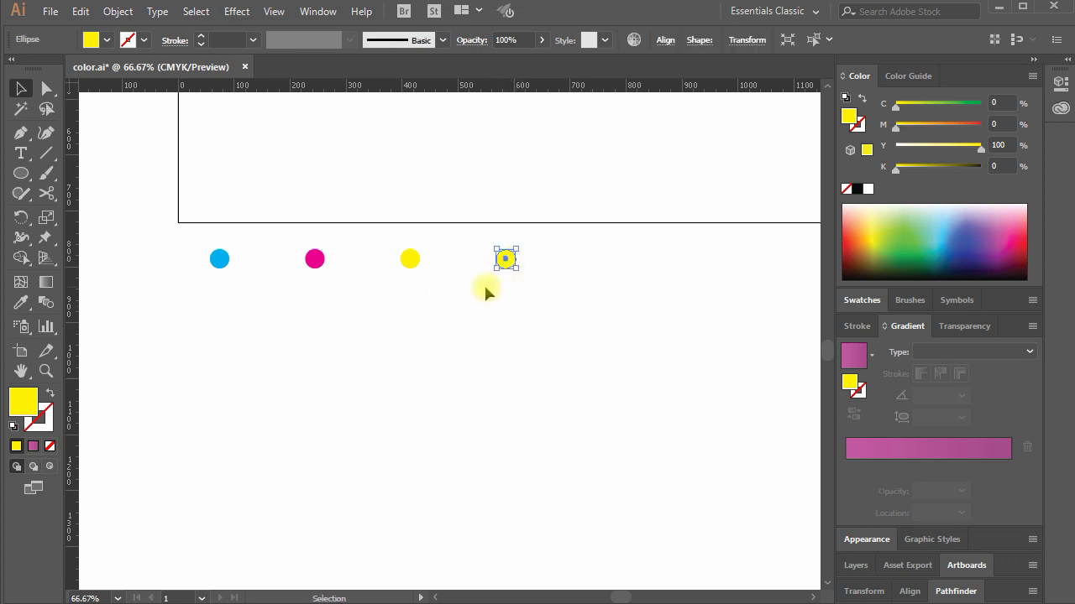
{"action": "left_click", "coordinate": [558, 333]}
{"action": "mouse_move", "coordinate": [507, 259]}
{"action": "left_mouse_down"}
{"action": "mouse_move", "coordinate": [483, 262]}
{"action": "mouse_move", "coordinate": [506, 263]}
{"action": "left_mouse_up"}
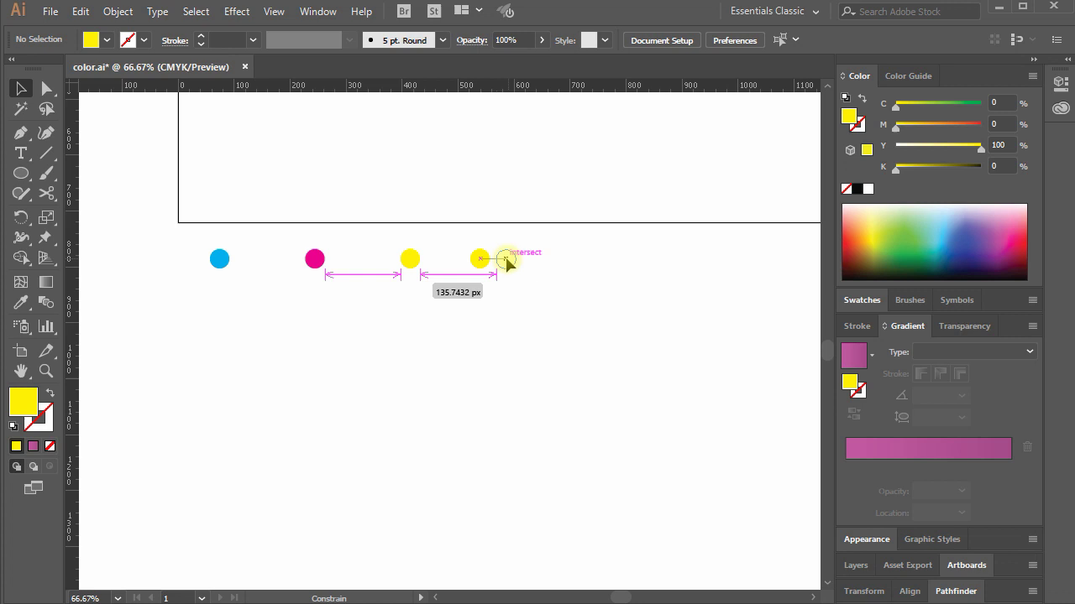
{"action": "left_click_drag", "start_coordinate": [507, 262], "coordinate": [506, 262]}
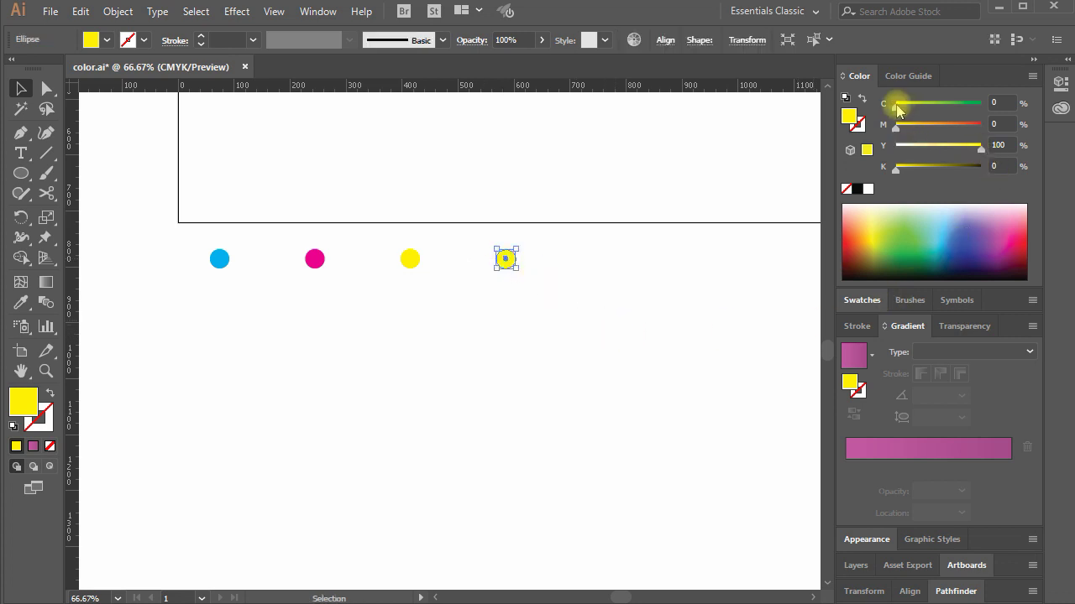
{"action": "left_click_drag", "start_coordinate": [895, 127], "coordinate": [982, 128]}
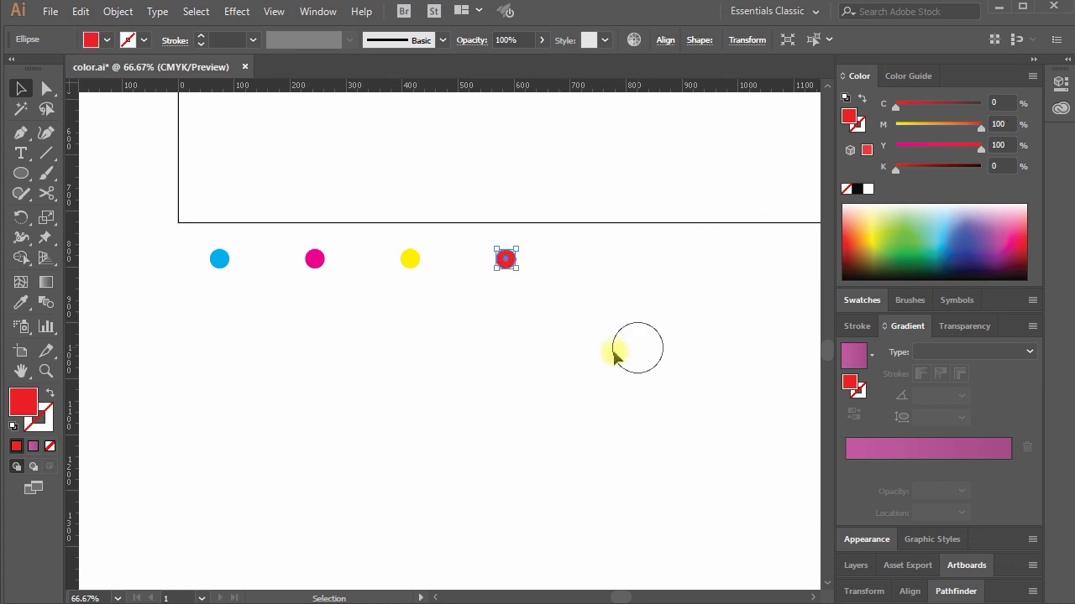
Copy the red circle to the right and mix it into a dark blue dot.
{"action": "left_click", "coordinate": [614, 356]}
{"action": "key", "text": "space"}
{"action": "left_click_drag", "start_coordinate": [583, 329], "coordinate": [556, 323]}
{"action": "left_click_drag", "start_coordinate": [500, 260], "coordinate": [597, 271], "text": "alt+shift"}
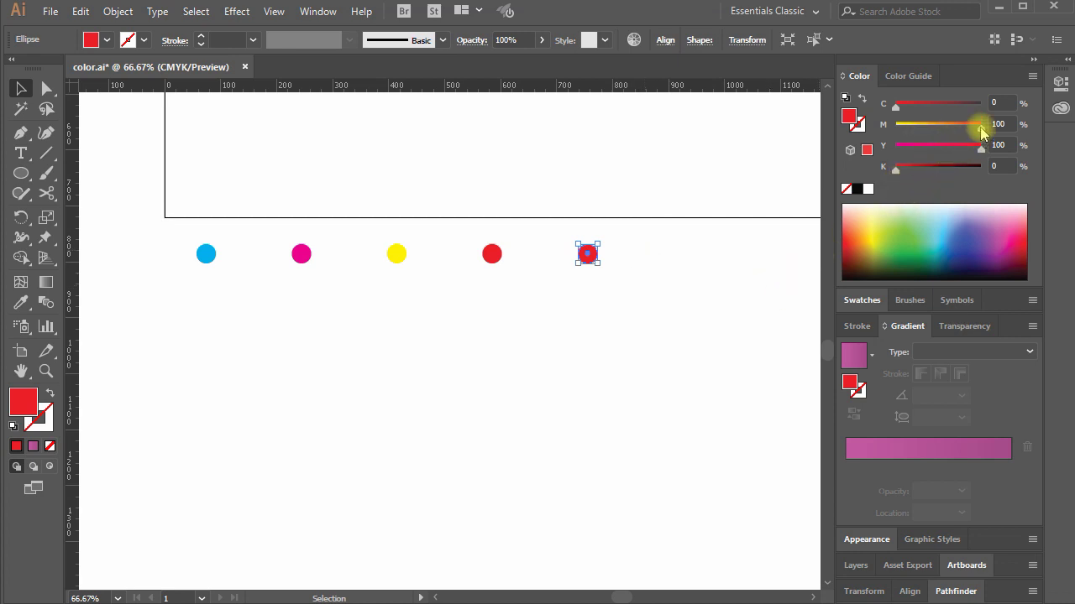
{"action": "left_click_drag", "start_coordinate": [983, 126], "coordinate": [891, 124]}
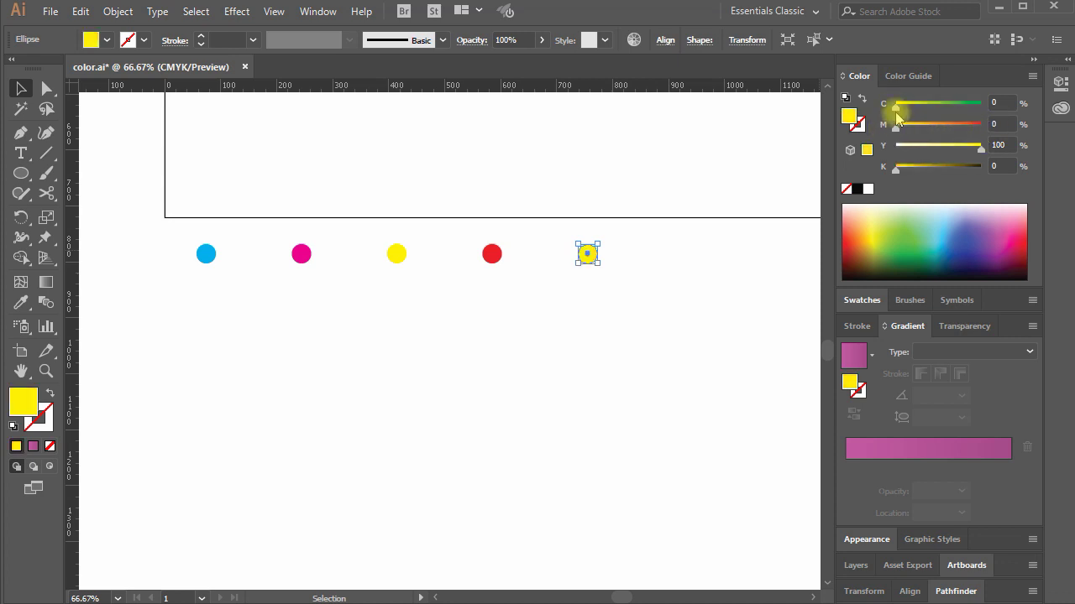
{"action": "left_click_drag", "start_coordinate": [896, 126], "coordinate": [881, 148]}
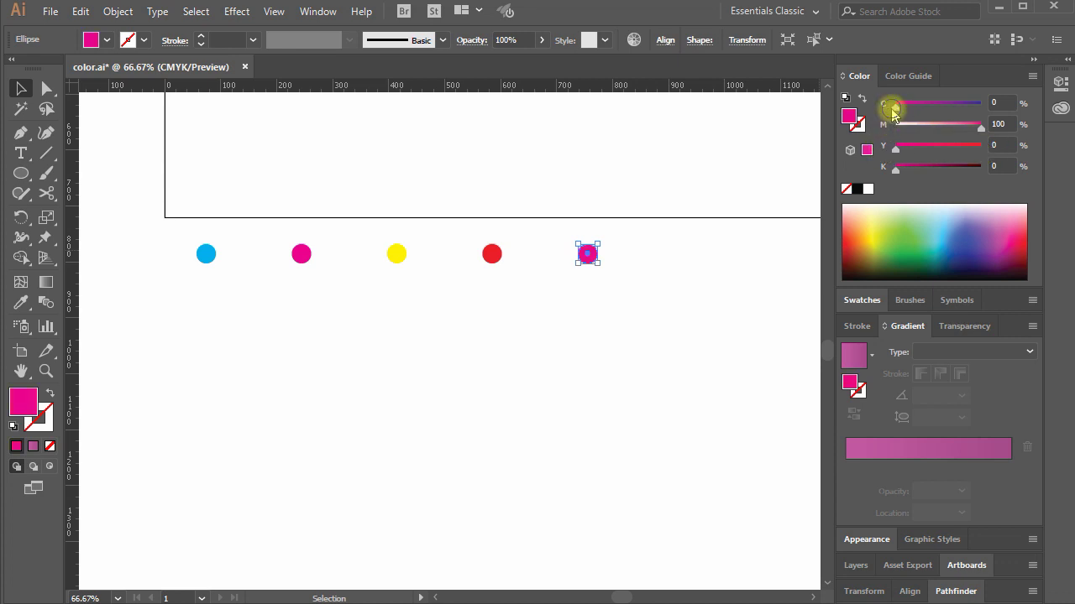
{"action": "left_click_drag", "start_coordinate": [892, 109], "coordinate": [982, 105]}
{"action": "left_click", "coordinate": [709, 304]}
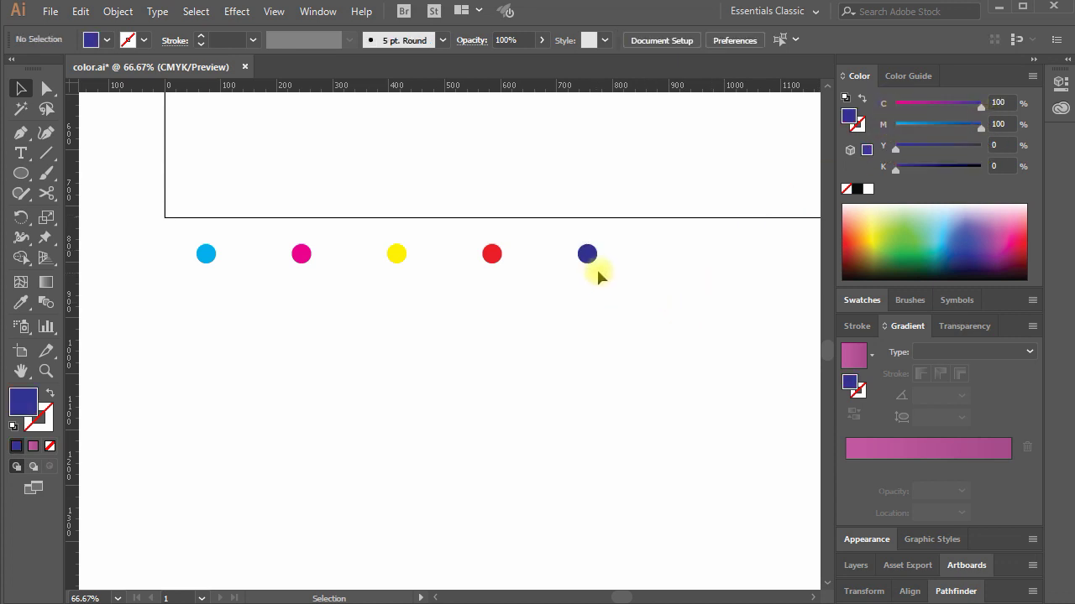
Add a sixth green dot to the right and check the full row of six.
{"action": "left_click_drag", "start_coordinate": [594, 261], "coordinate": [691, 263]}
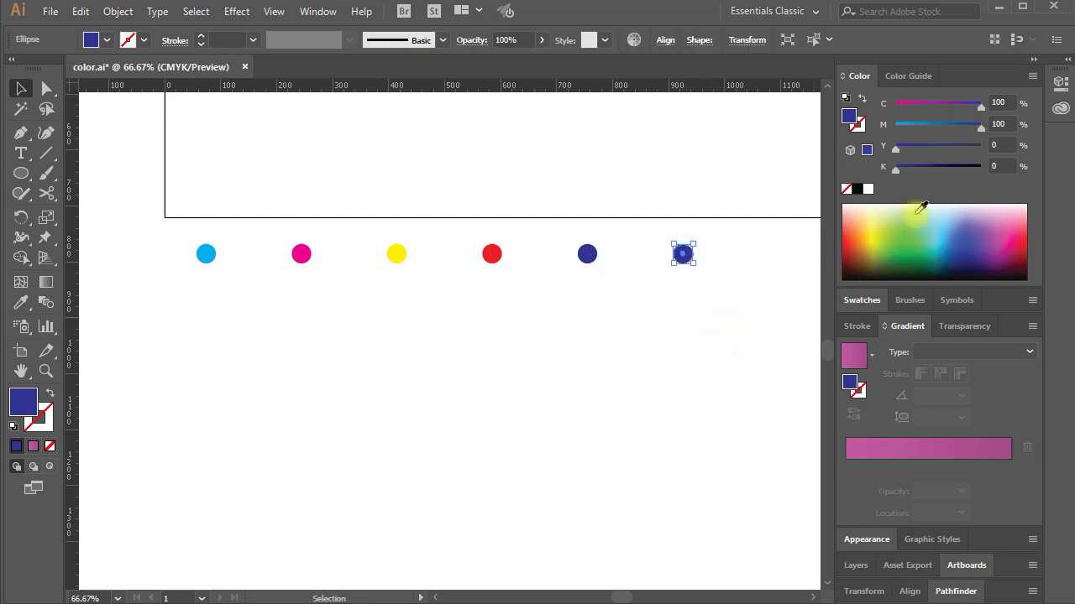
{"action": "left_click_drag", "start_coordinate": [895, 149], "coordinate": [787, 132]}
{"action": "left_click", "coordinate": [729, 328]}
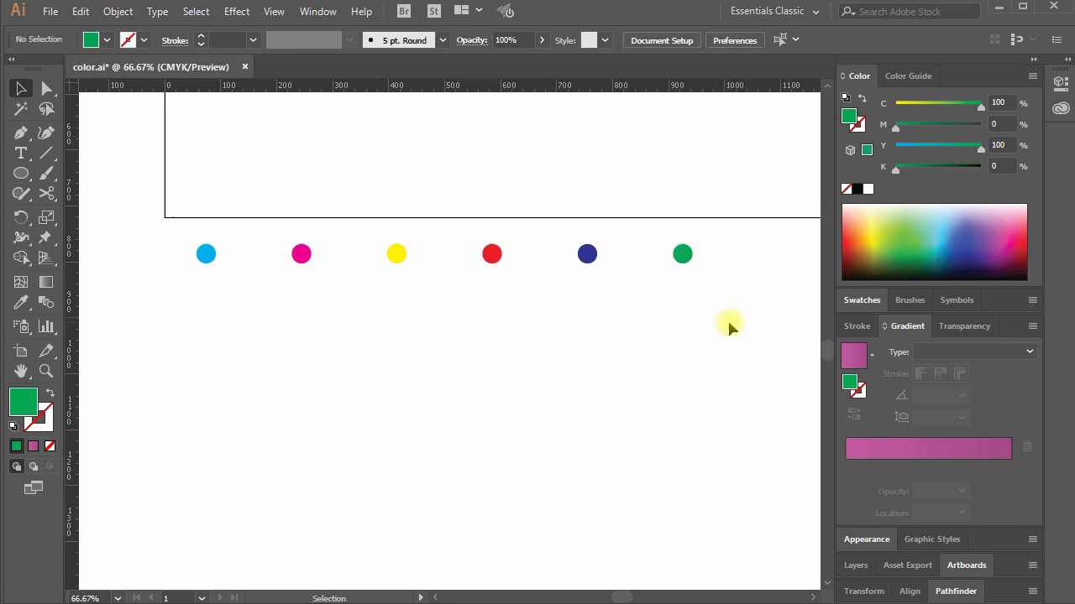
{"action": "key", "text": "space"}
{"action": "mouse_move", "coordinate": [593, 343]}
{"action": "left_mouse_down"}
{"action": "mouse_move", "coordinate": [593, 425]}
{"action": "mouse_move", "coordinate": [573, 478]}
{"action": "mouse_move", "coordinate": [561, 463]}
{"action": "mouse_move", "coordinate": [593, 493]}
{"action": "left_mouse_up"}
{"action": "left_click_drag", "start_coordinate": [729, 468], "coordinate": [195, 425]}
{"action": "left_click", "coordinate": [573, 484]}
{"action": "scroll", "coordinate": [580, 453], "scroll_direction": "up", "scroll_amount": 3}
{"action": "scroll", "coordinate": [579, 454], "scroll_direction": "right", "scroll_amount": 2}
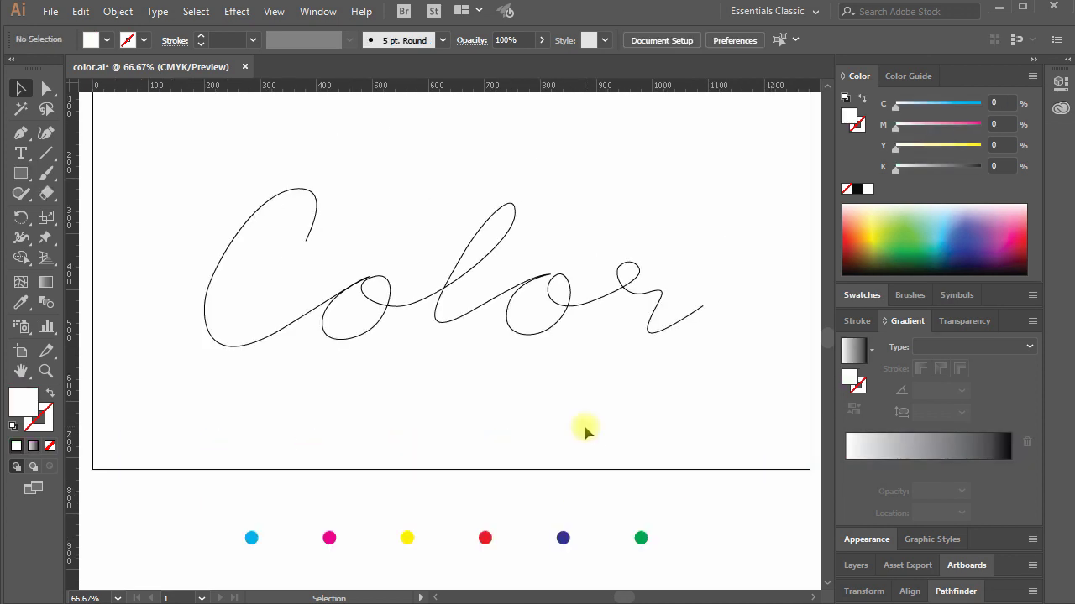
In Object > Blend > Blend Options, choose Specified Steps and enter 500.
{"action": "left_click", "coordinate": [117, 11]}
{"action": "mouse_move", "coordinate": [252, 424]}
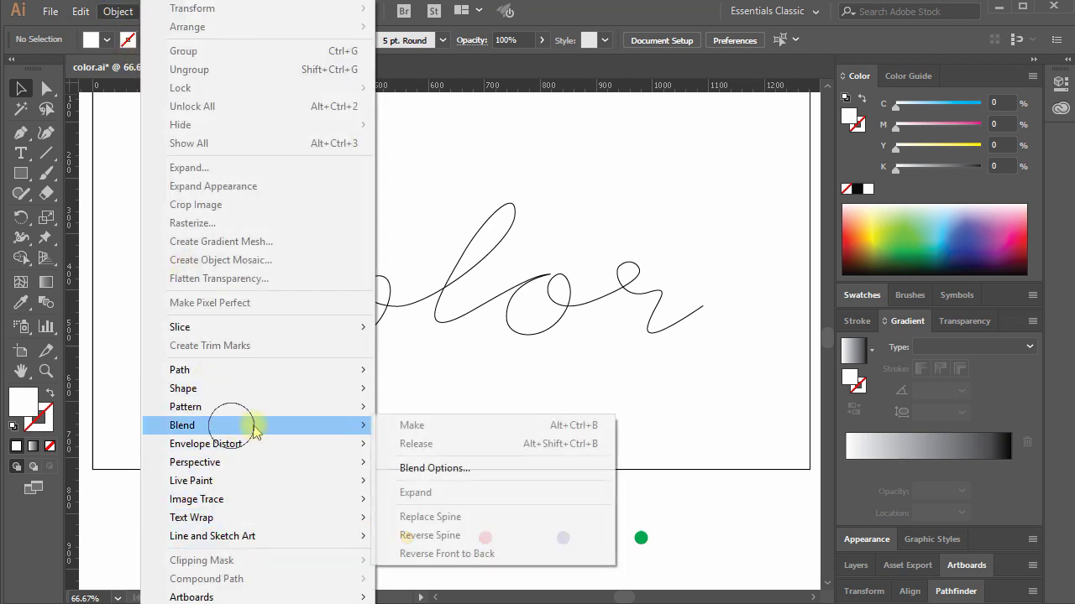
{"action": "left_click", "coordinate": [434, 468]}
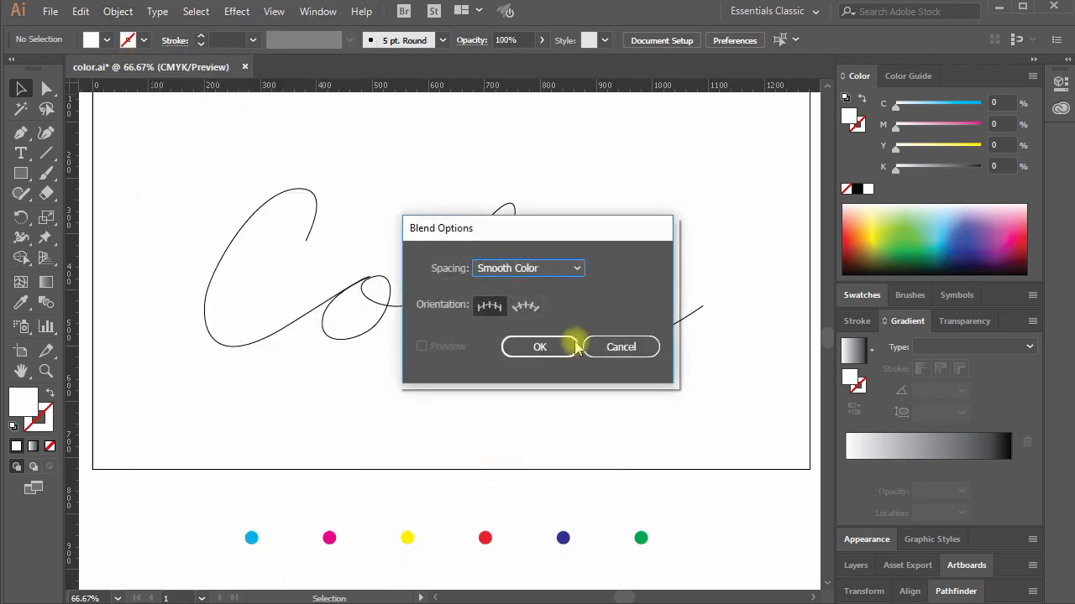
{"action": "left_click", "coordinate": [540, 269]}
{"action": "left_click", "coordinate": [544, 305]}
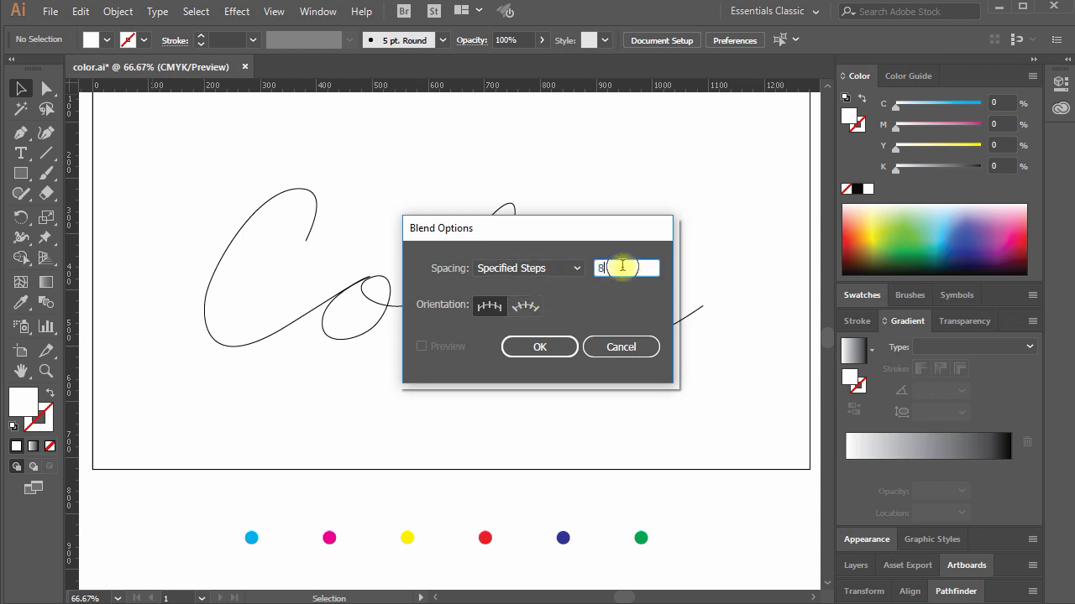
{"action": "double_click", "coordinate": [622, 266]}
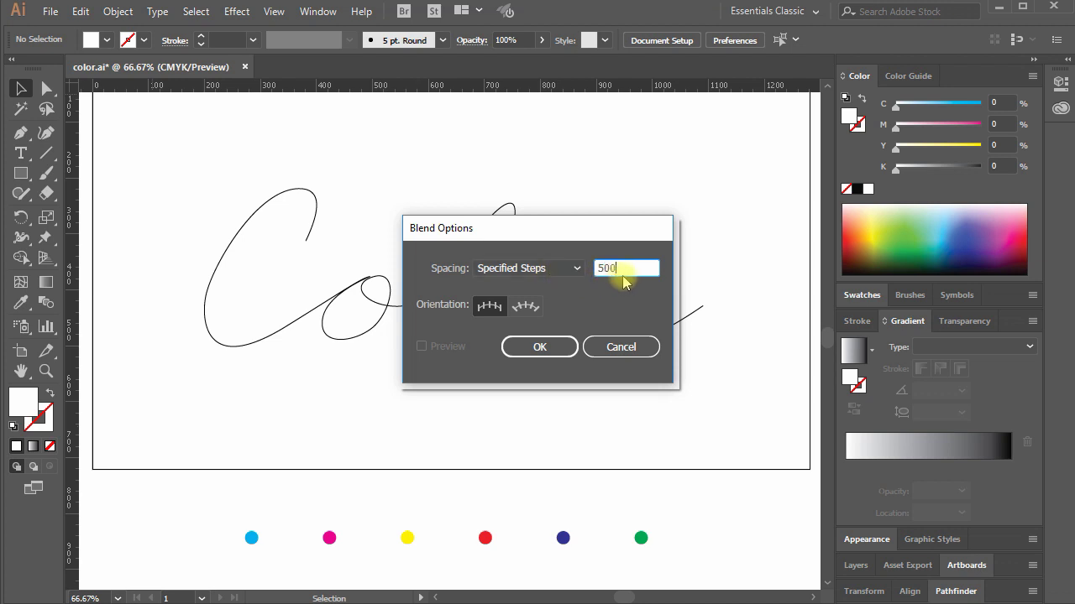
{"action": "left_click", "coordinate": [539, 345]}
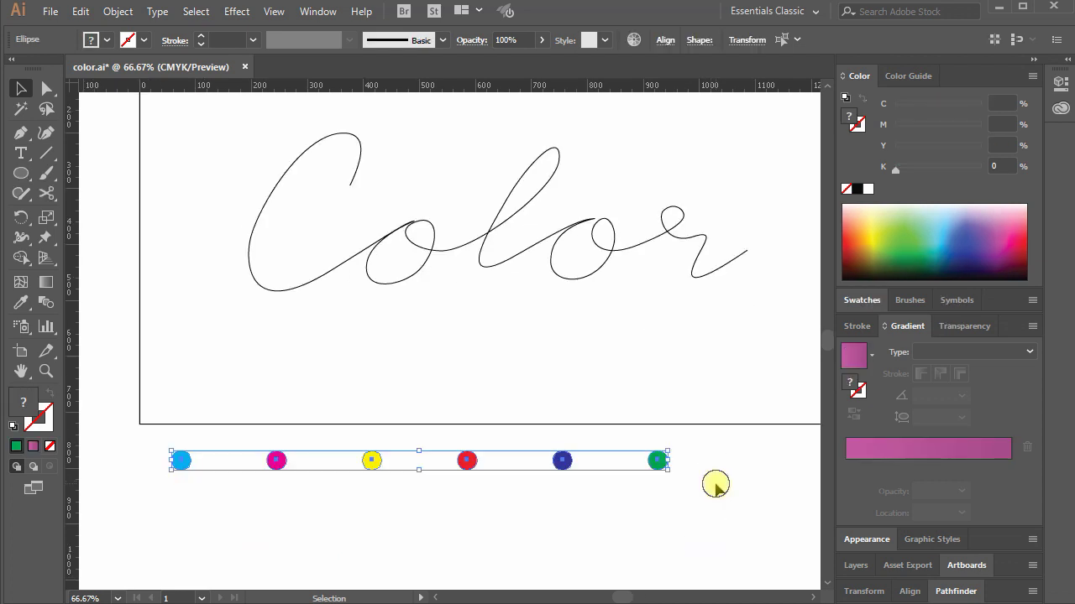
Select the cyan, magenta, yellow, red, dark blue and green dots and apply Blend > Make.
{"action": "left_click_drag", "start_coordinate": [729, 481], "coordinate": [133, 438]}
{"action": "left_click", "coordinate": [118, 10]}
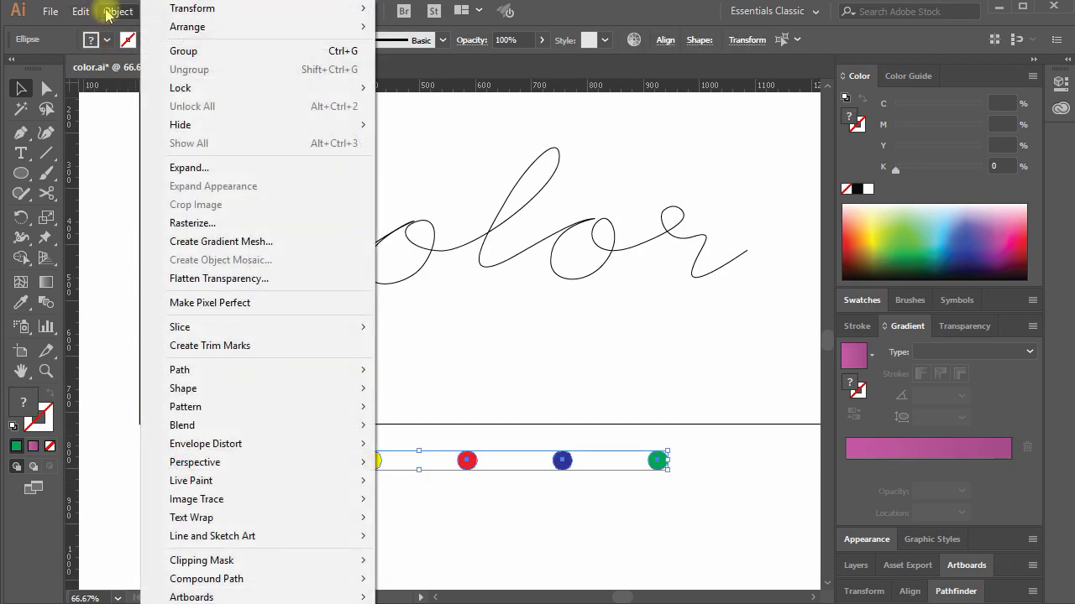
{"action": "mouse_move", "coordinate": [216, 427]}
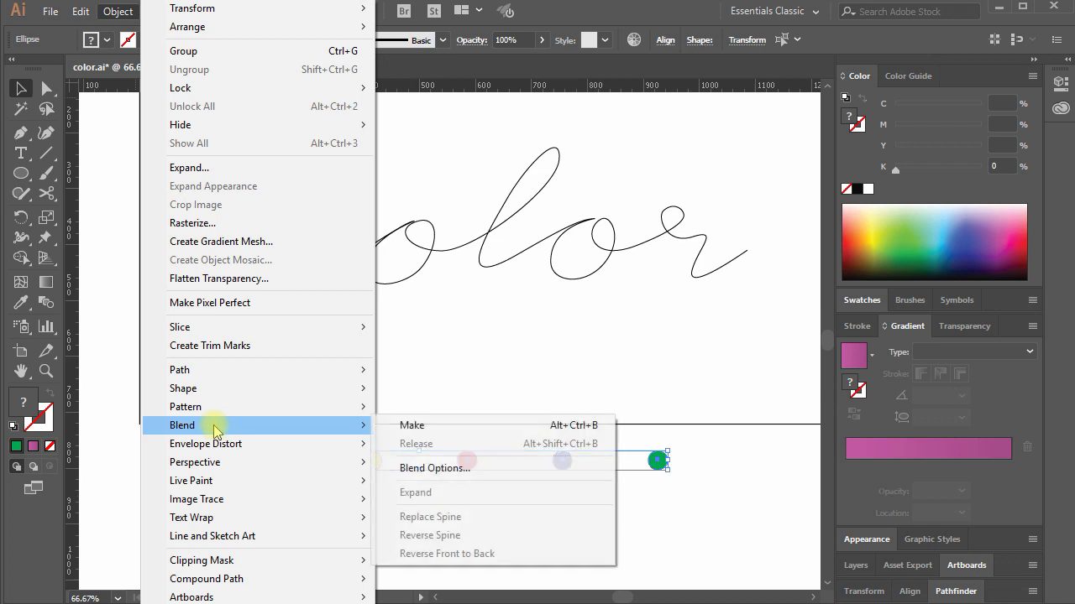
{"action": "left_click", "coordinate": [428, 426]}
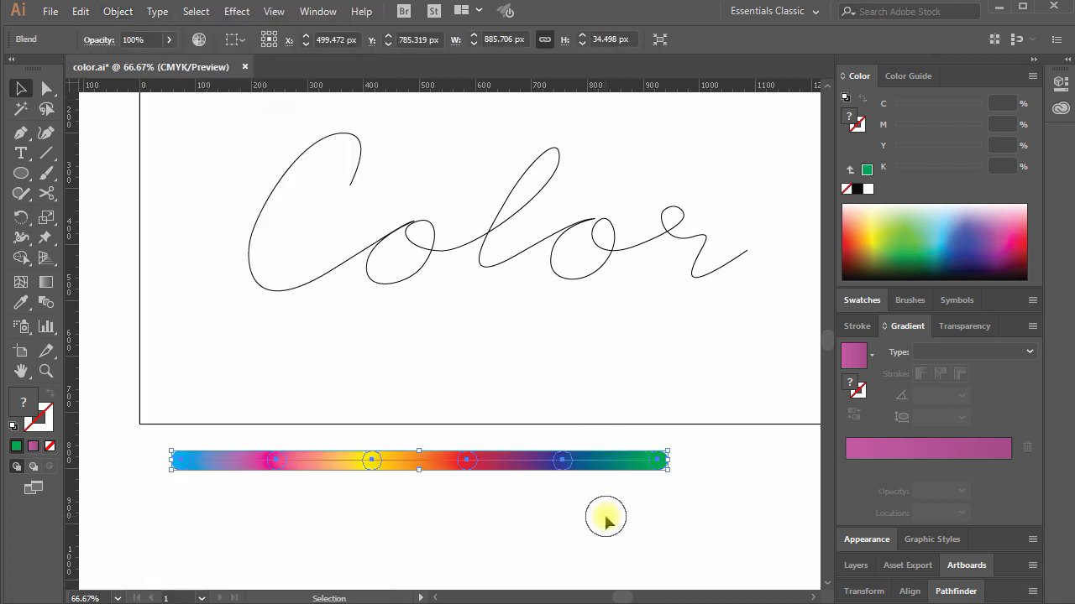
{"action": "left_click", "coordinate": [605, 519]}
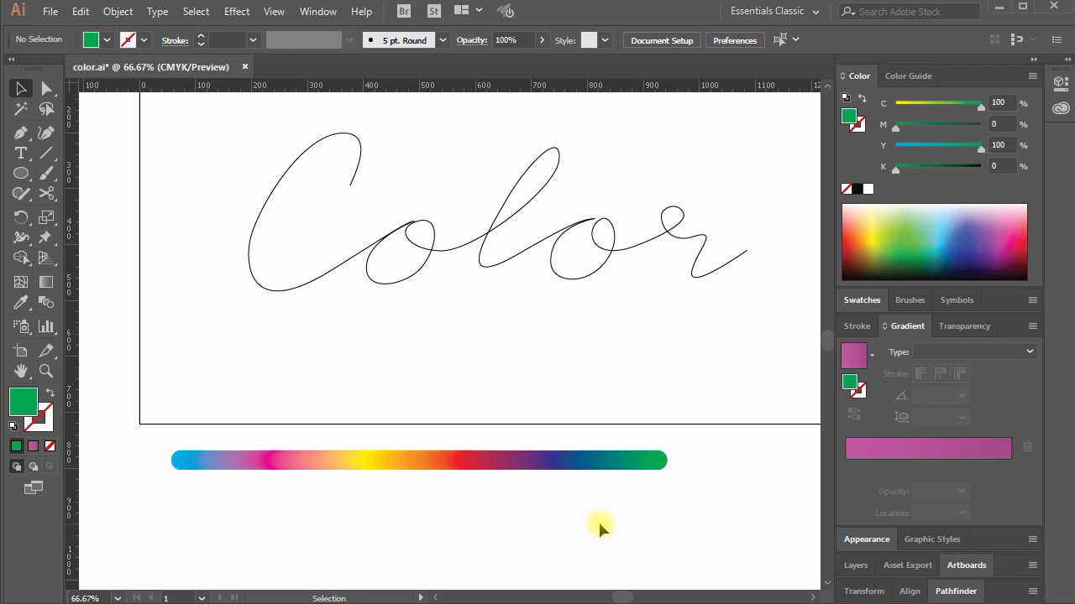
Select the rainbow blend bar plus the Color script path and apply Blend > Replace Spine.
{"action": "left_click", "coordinate": [511, 463]}
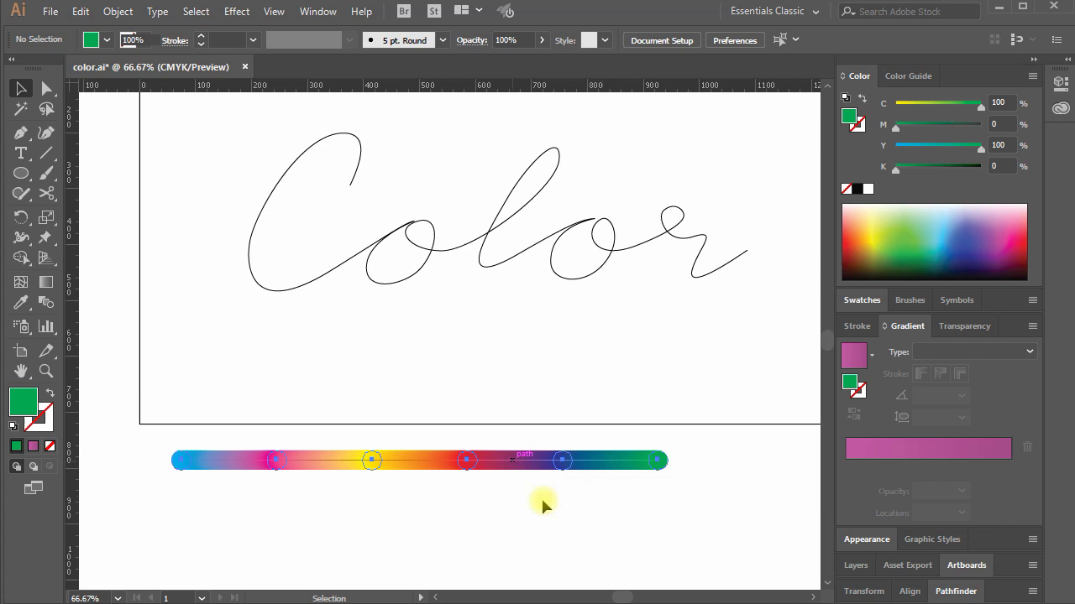
{"action": "left_click", "coordinate": [589, 545]}
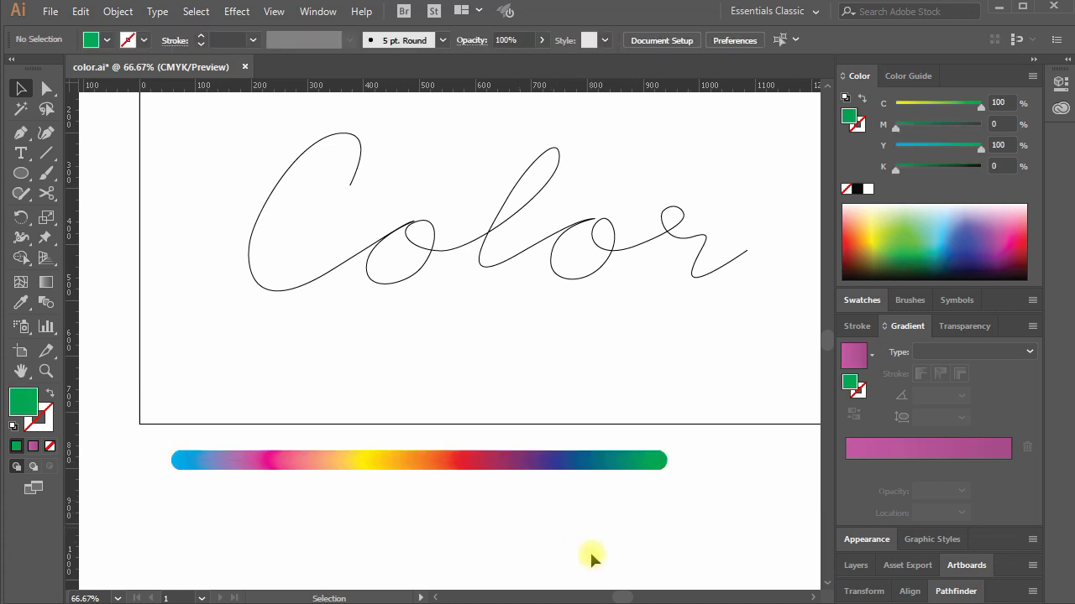
{"action": "left_click", "coordinate": [544, 464]}
{"action": "left_click", "coordinate": [520, 252], "text": "shift"}
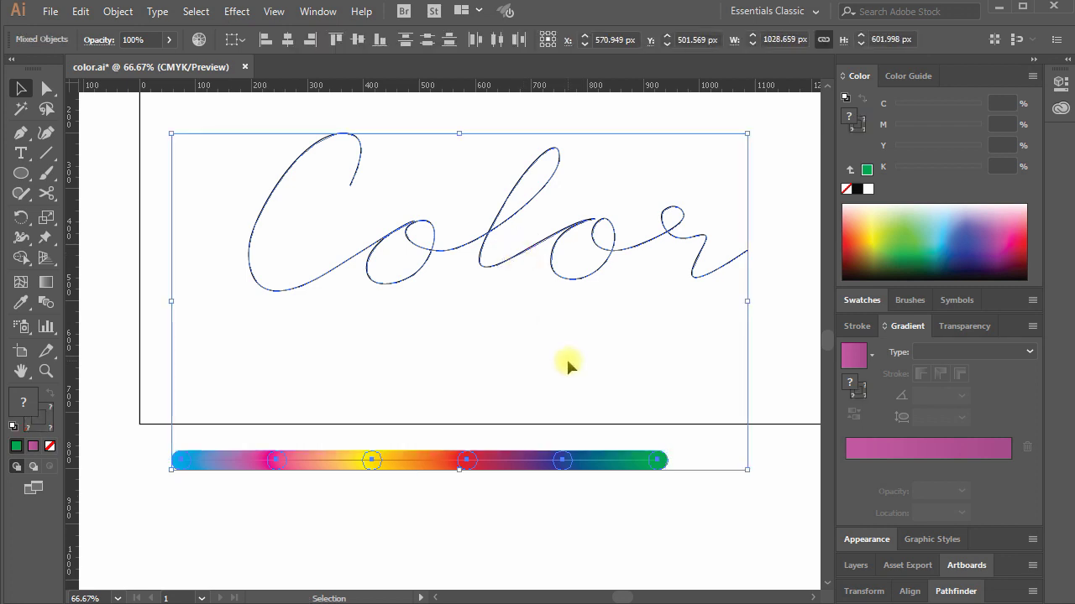
{"action": "left_click", "coordinate": [114, 11]}
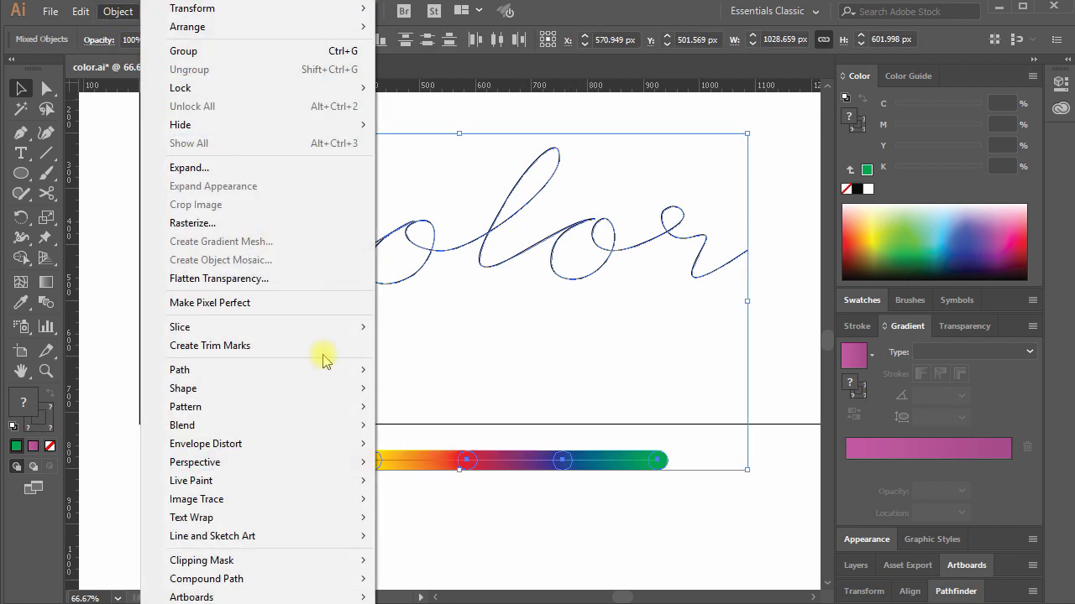
{"action": "mouse_move", "coordinate": [342, 434]}
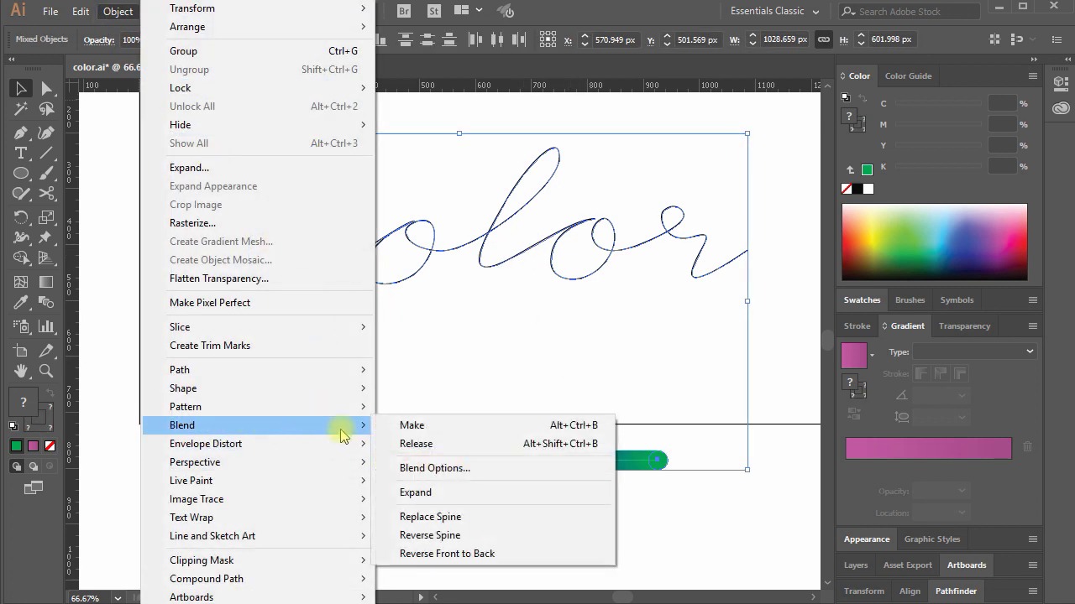
{"action": "left_click", "coordinate": [463, 518]}
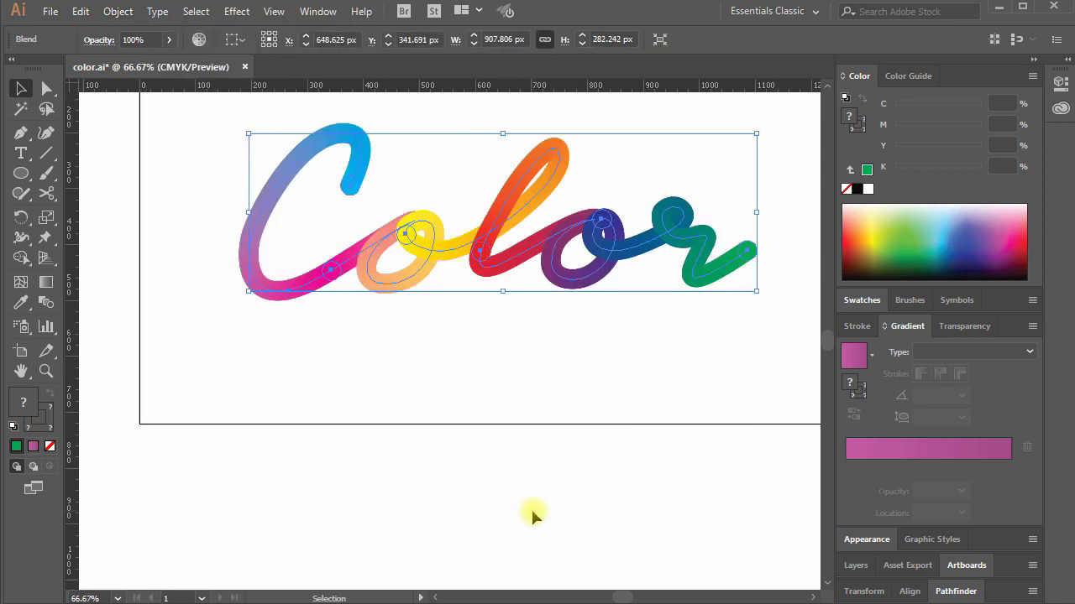
Zoom in and back out to 66.67% to inspect the rainbow Color lettering.
{"action": "left_click", "coordinate": [530, 507]}
{"action": "key", "text": "space"}
{"action": "left_click_drag", "start_coordinate": [549, 412], "coordinate": [526, 419]}
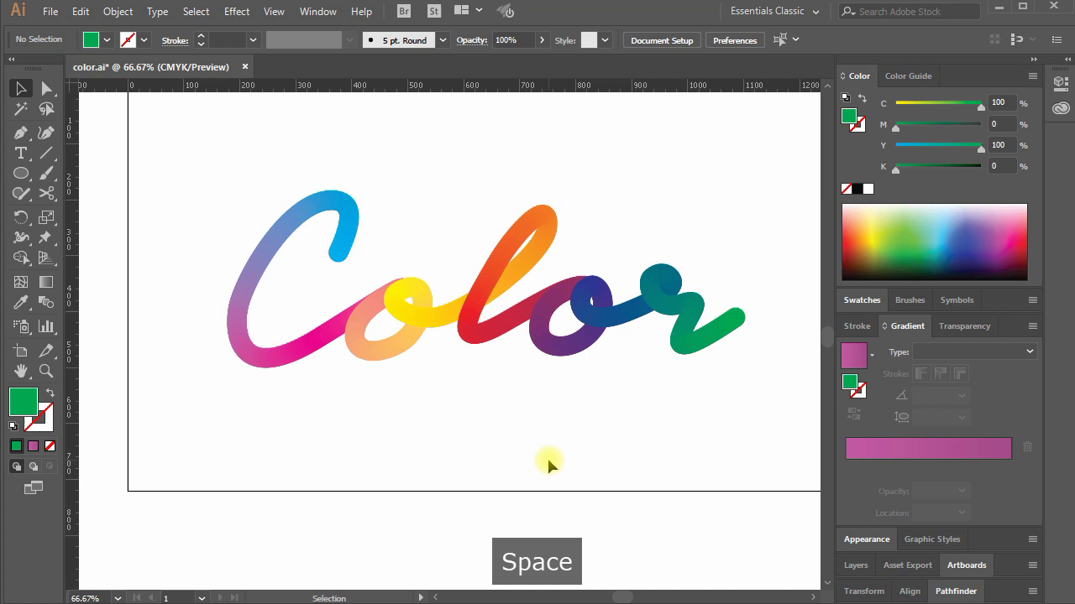
{"action": "left_click", "coordinate": [546, 434], "text": "ctrl"}
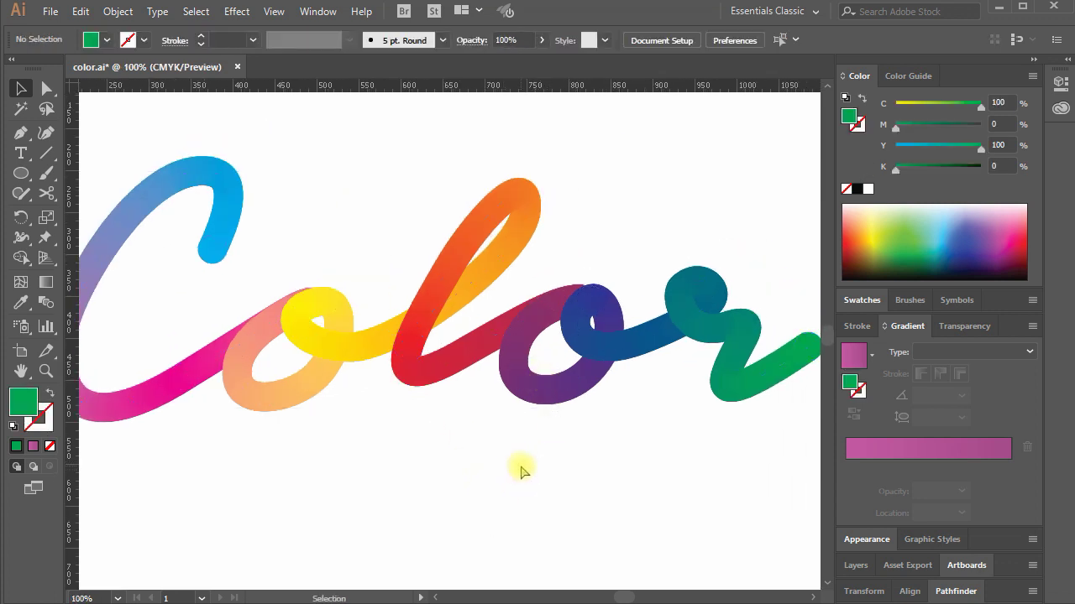
{"action": "key", "text": "ctrl+minus"}
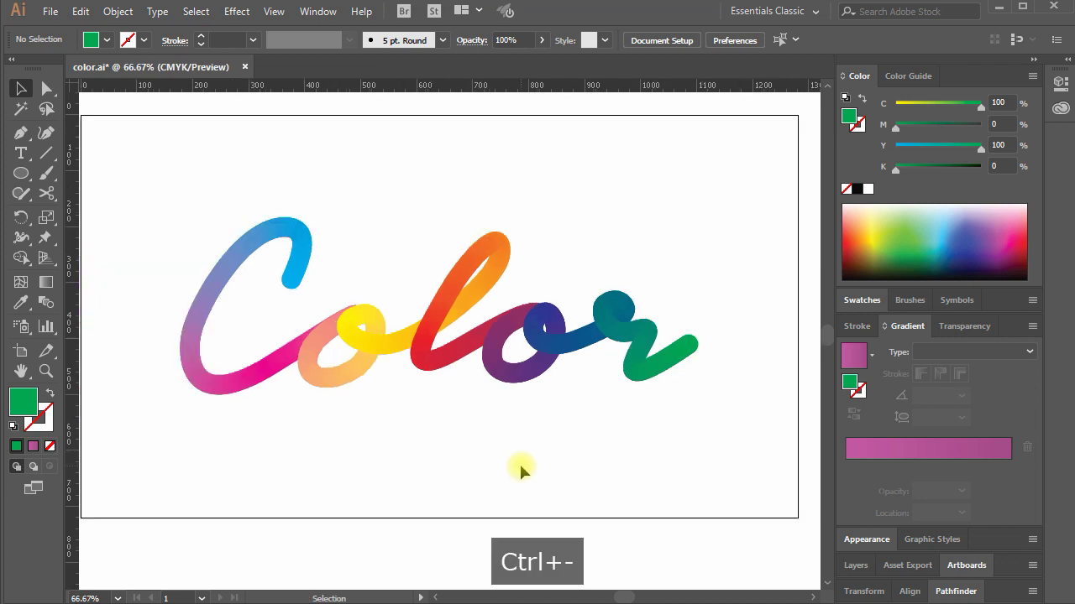
{"action": "key", "text": "space"}
{"action": "left_click_drag", "start_coordinate": [520, 463], "coordinate": [541, 452]}
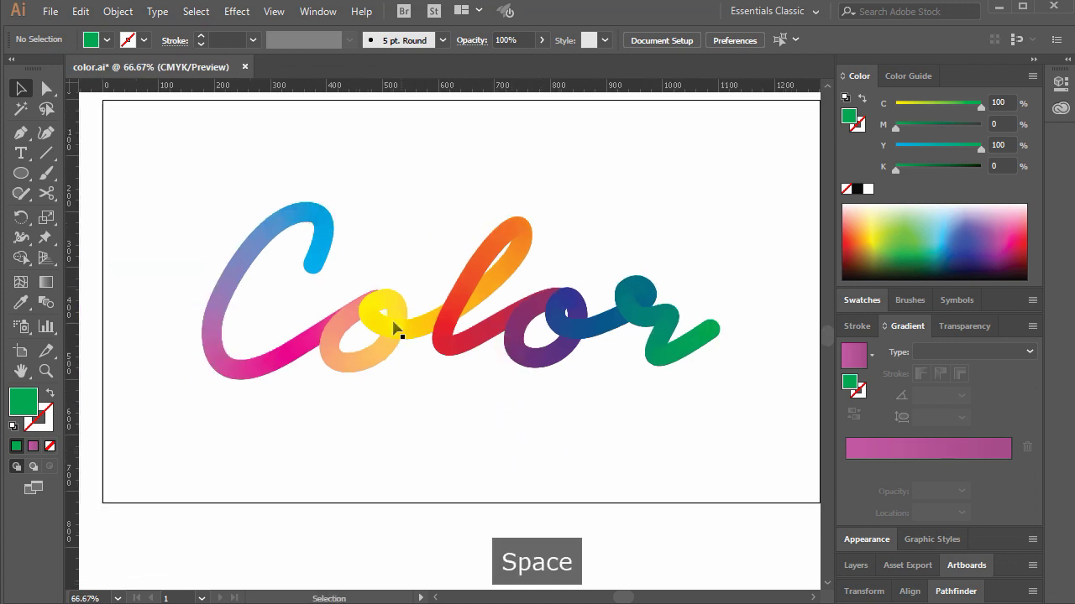
{"action": "left_click", "coordinate": [503, 353]}
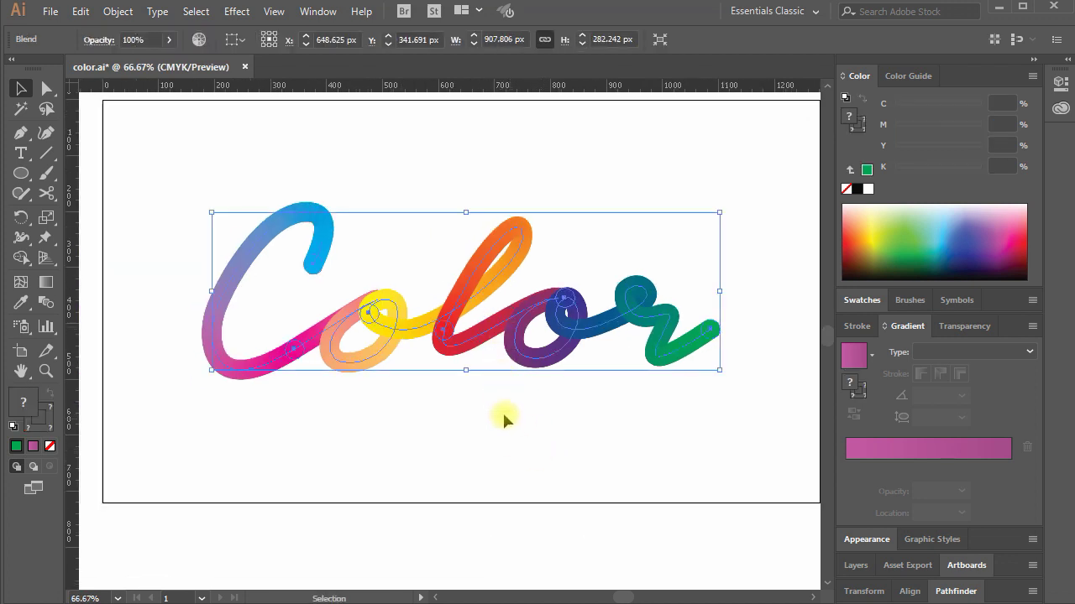
{"action": "left_click", "coordinate": [606, 453]}
{"action": "key", "text": "space"}
{"action": "key", "text": "ctrl+space"}
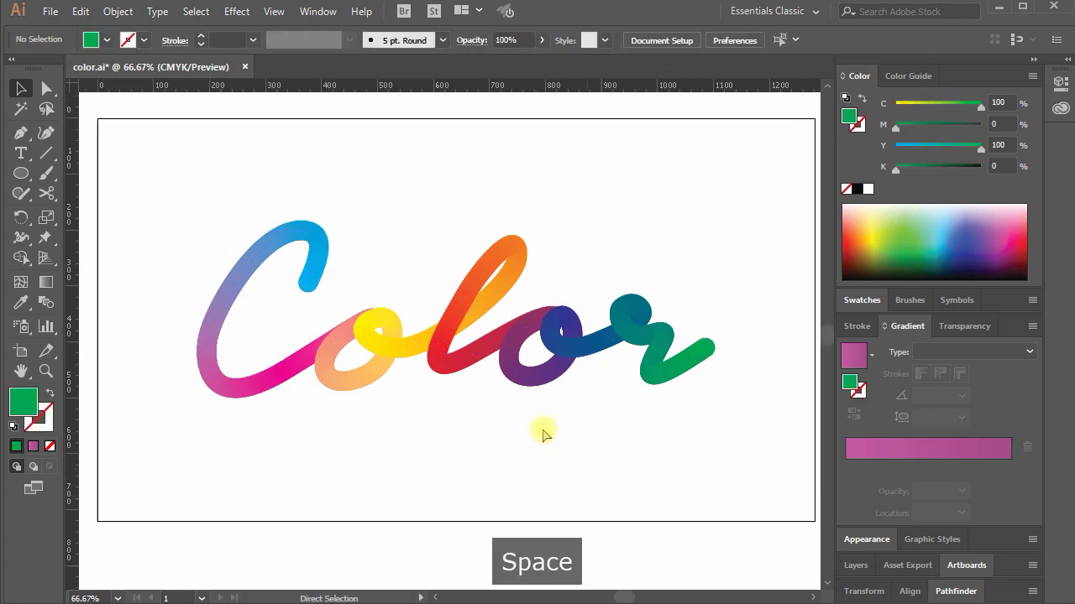
{"action": "left_click", "coordinate": [519, 442]}
{"action": "key", "text": "space"}
{"action": "left_click_drag", "start_coordinate": [519, 442], "coordinate": [549, 482]}
{"action": "key", "text": "ctrl+minus"}
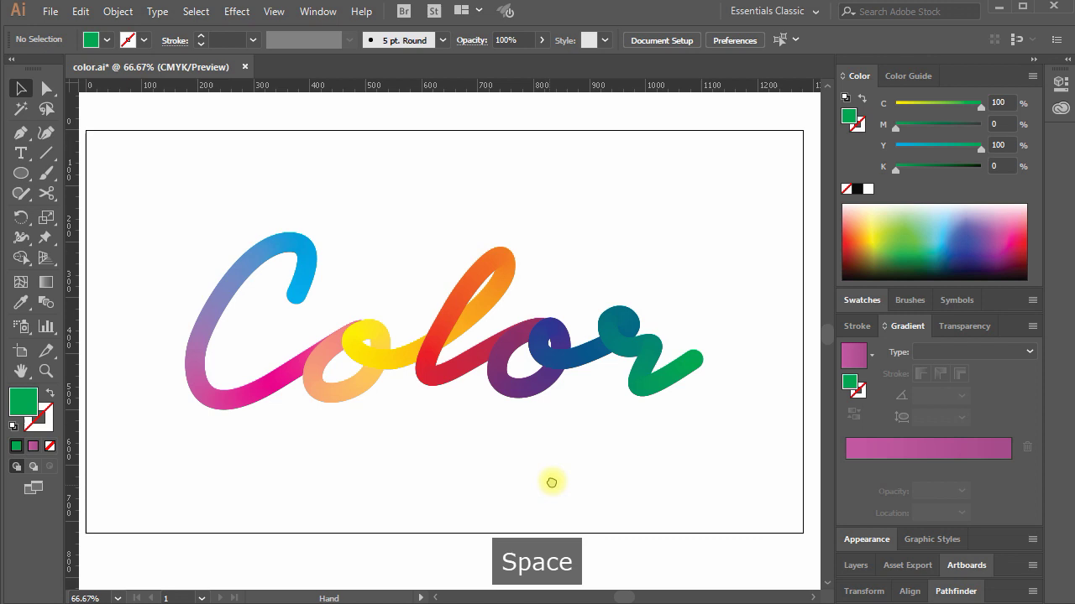
Frame the Color lettering, undo the last change, and select the blend.
{"action": "key", "text": "ctrl+space"}
{"action": "left_click_drag", "start_coordinate": [160, 205], "coordinate": [733, 444]}
{"action": "left_click_drag", "start_coordinate": [652, 505], "coordinate": [658, 504]}
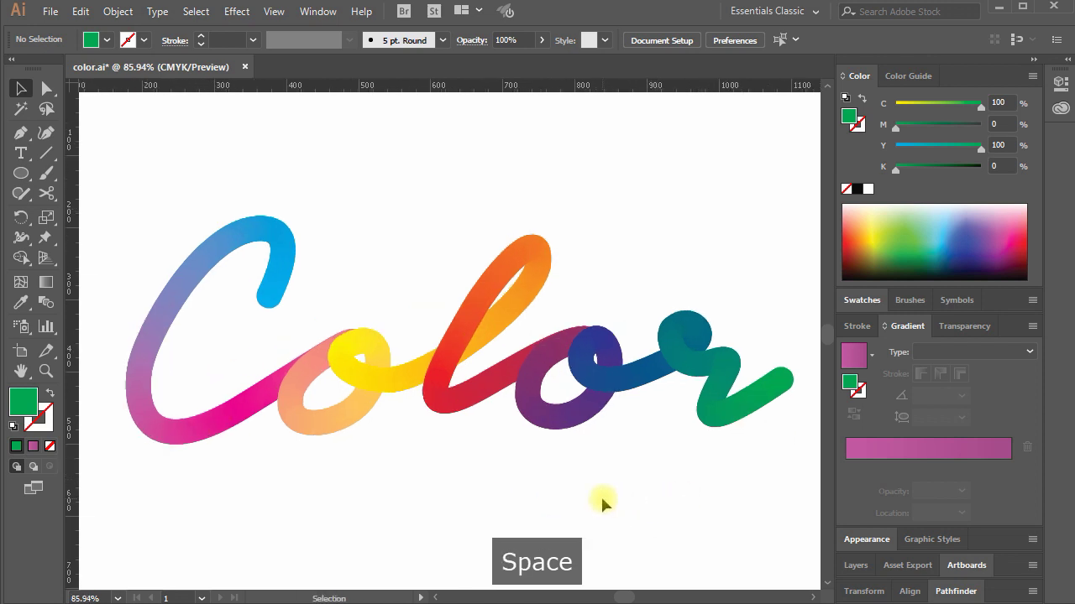
{"action": "left_click", "coordinate": [591, 420]}
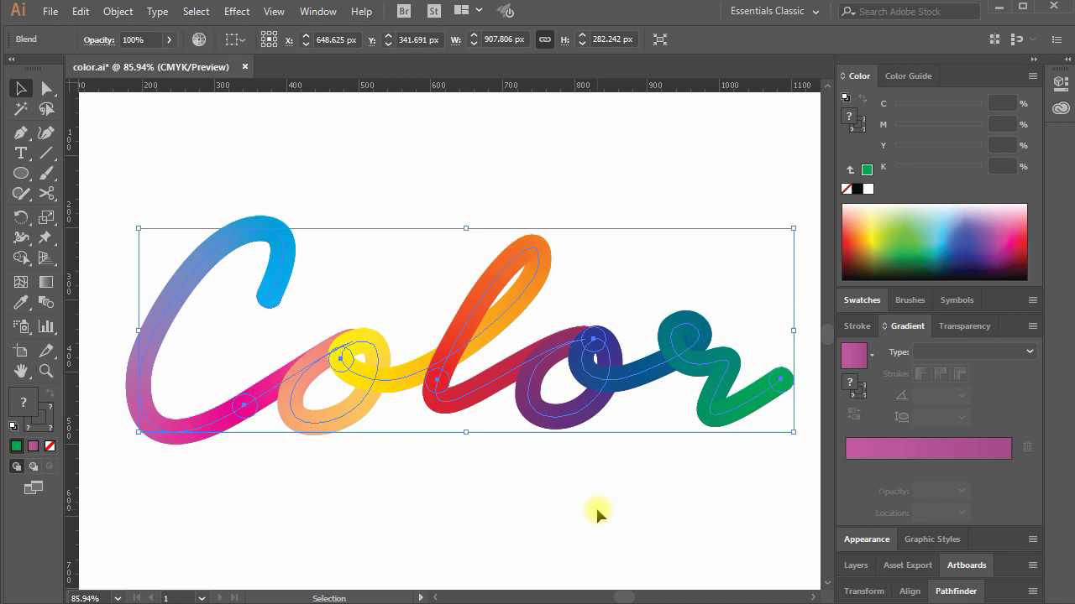
{"action": "left_click", "coordinate": [597, 508]}
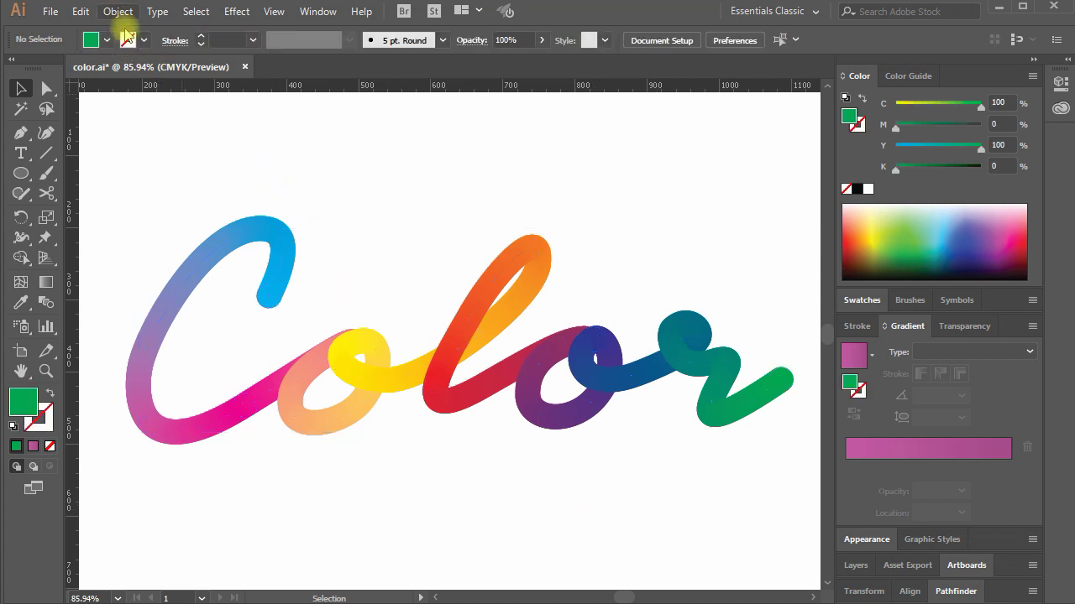
{"action": "key", "text": "ctrl+z"}
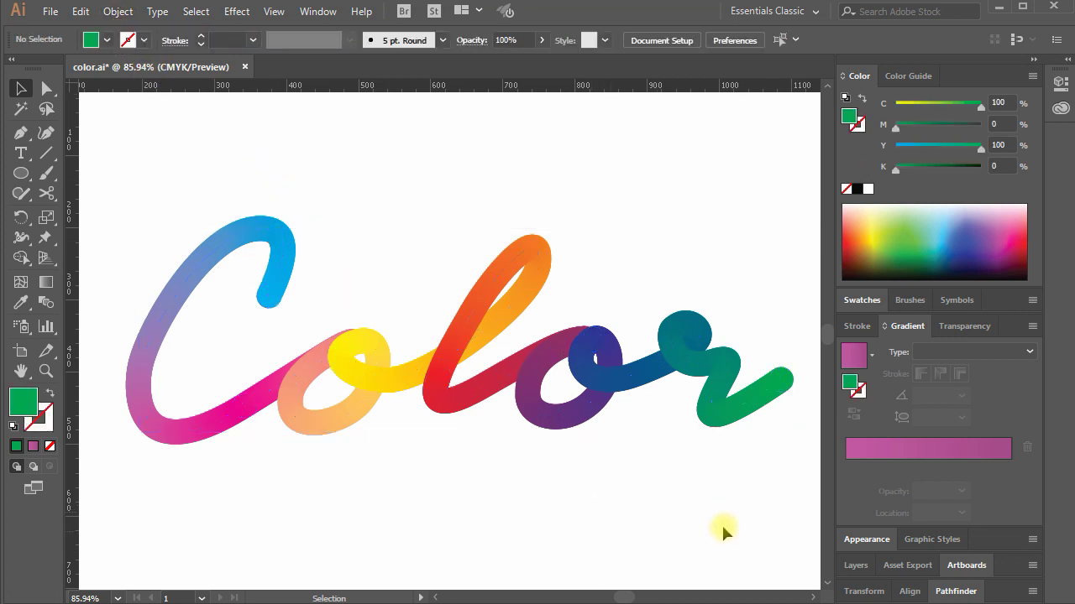
{"action": "left_click", "coordinate": [599, 371]}
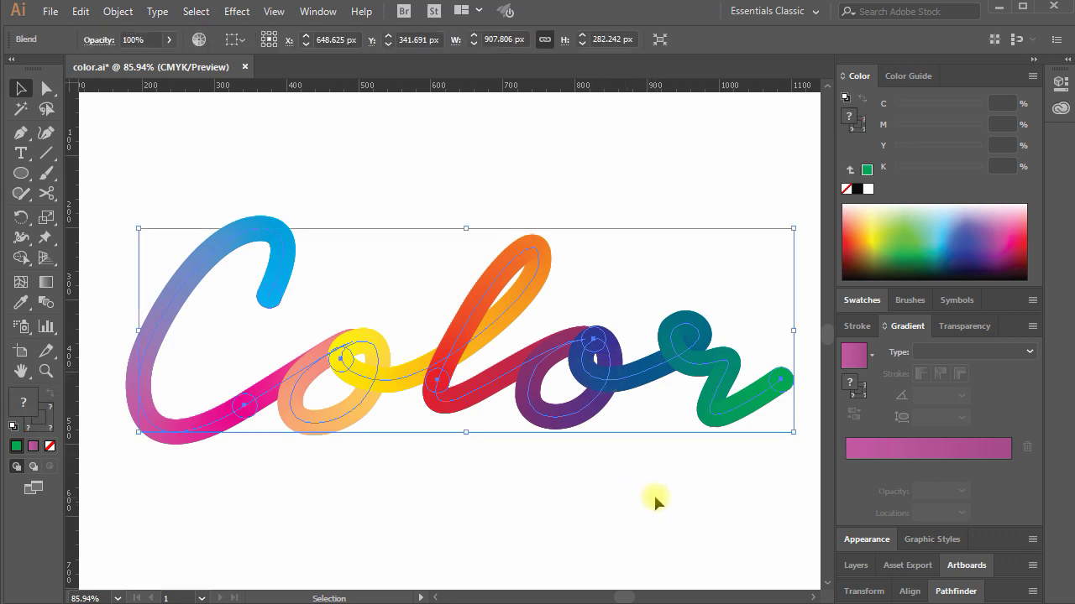
Expand the Color blend with Object, Fill and Stroke checked, then check the result.
{"action": "left_click", "coordinate": [117, 11]}
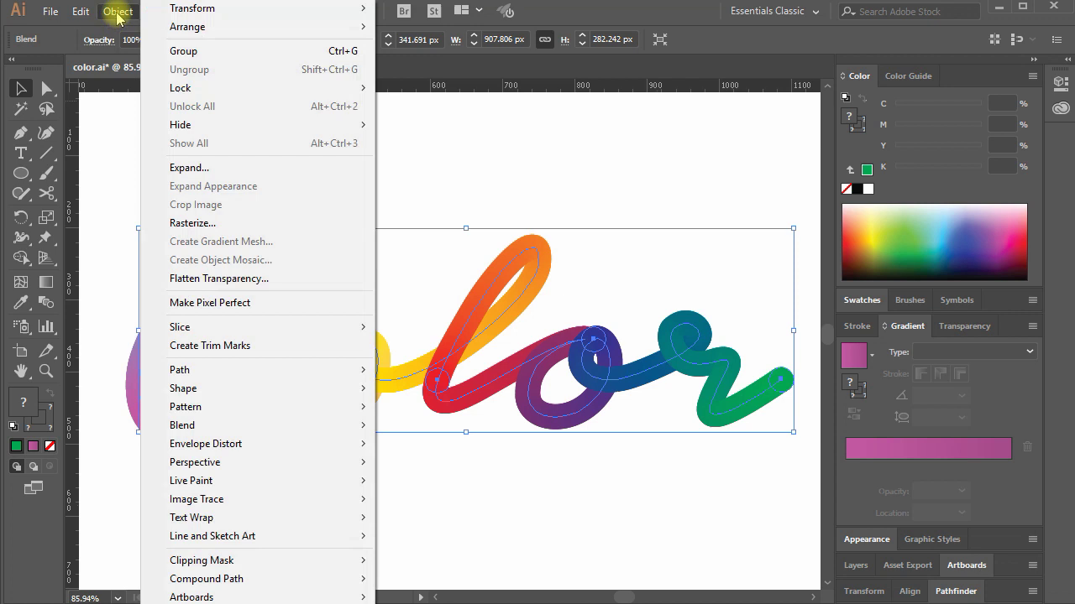
{"action": "left_click", "coordinate": [209, 169]}
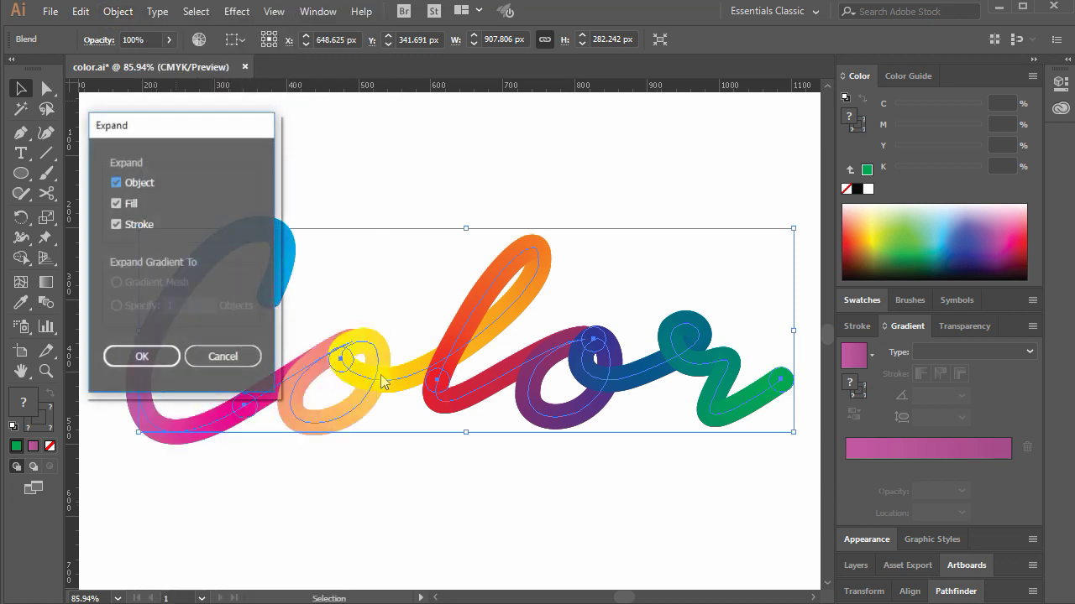
{"action": "left_click", "coordinate": [115, 183]}
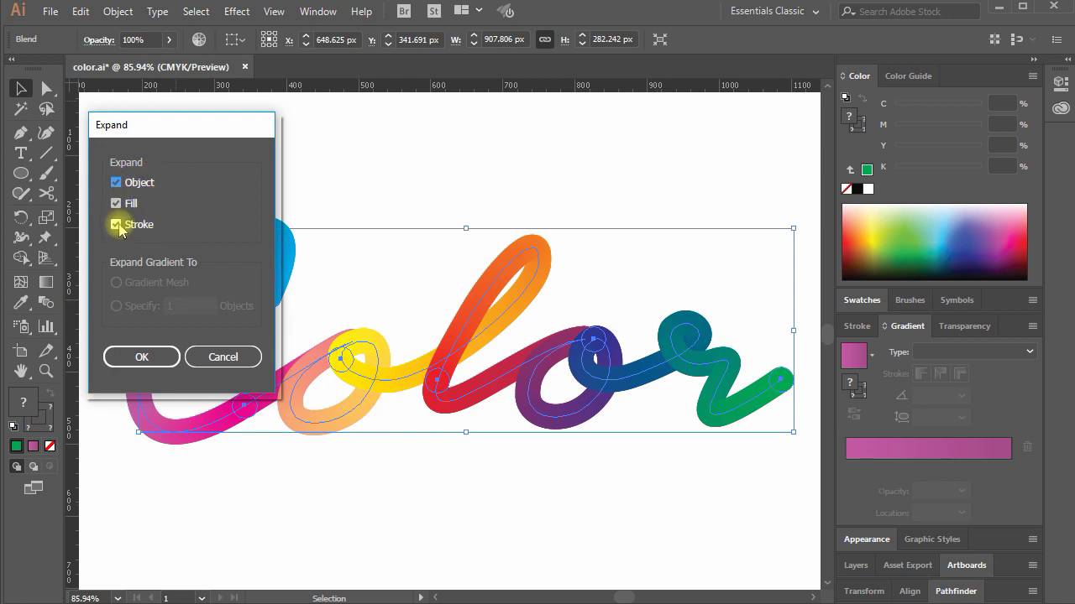
{"action": "left_click", "coordinate": [152, 362]}
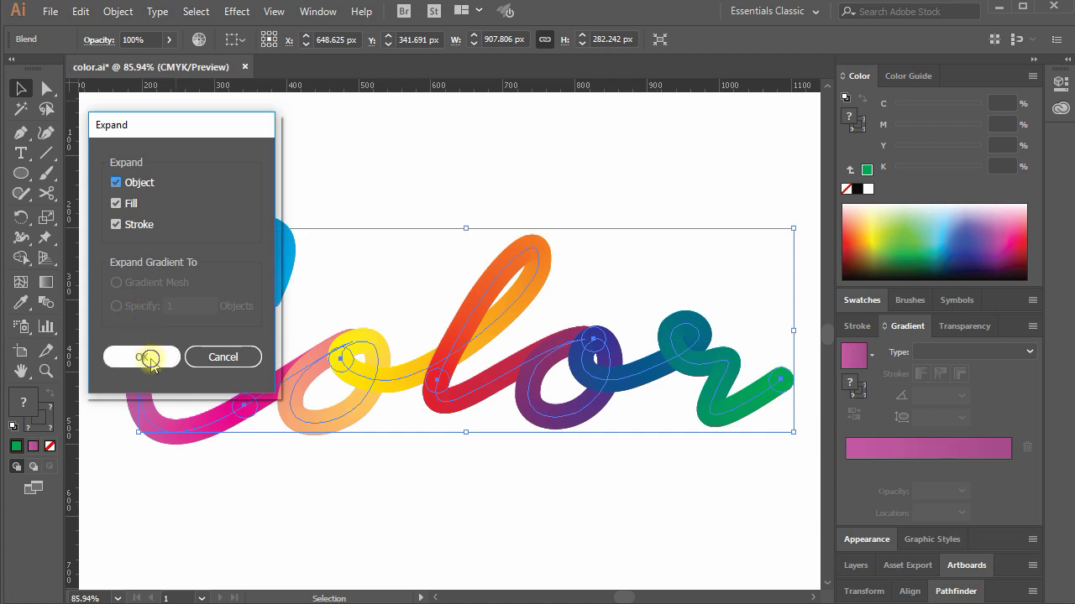
{"action": "left_click", "coordinate": [531, 516]}
{"action": "left_click_drag", "start_coordinate": [763, 492], "coordinate": [165, 166]}
{"action": "left_click", "coordinate": [768, 509]}
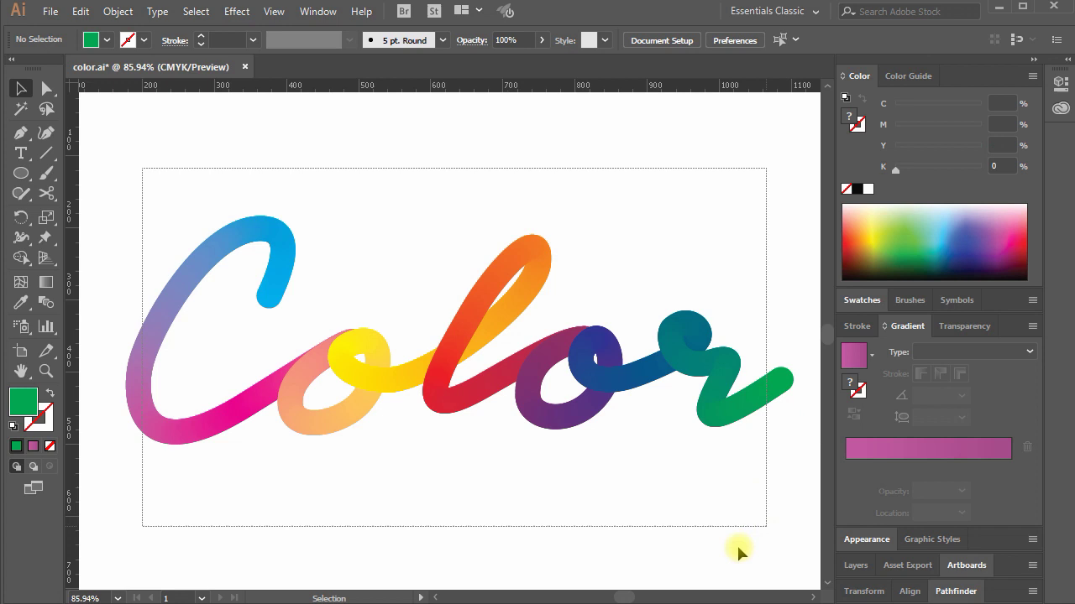
Scale the expanded Color group down and move it to the artboard's upper left.
{"action": "key", "text": "ctrl+minus"}
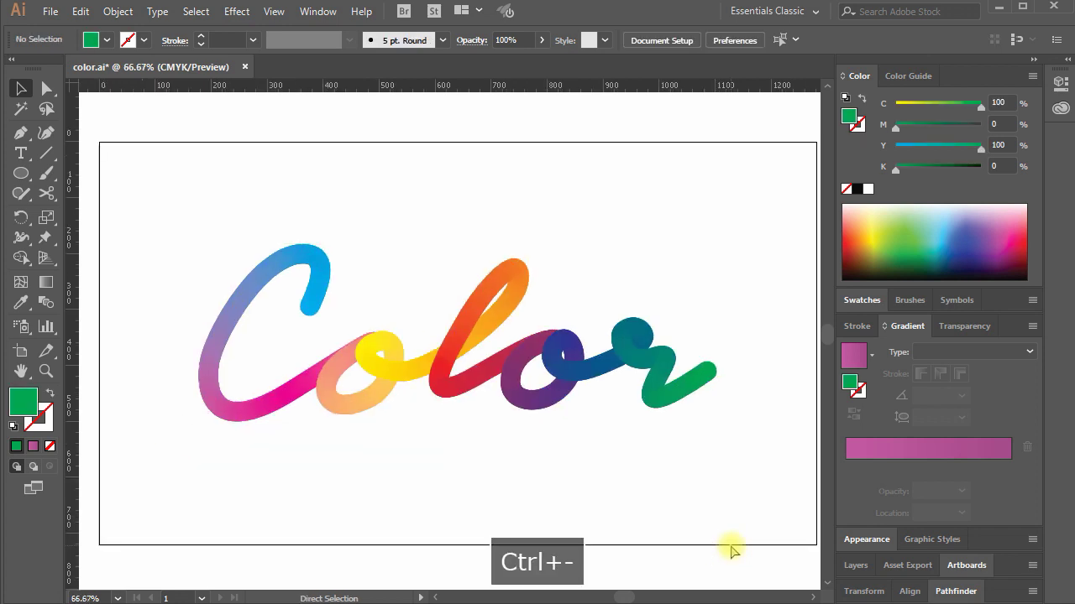
{"action": "key", "text": "ctrl+minus"}
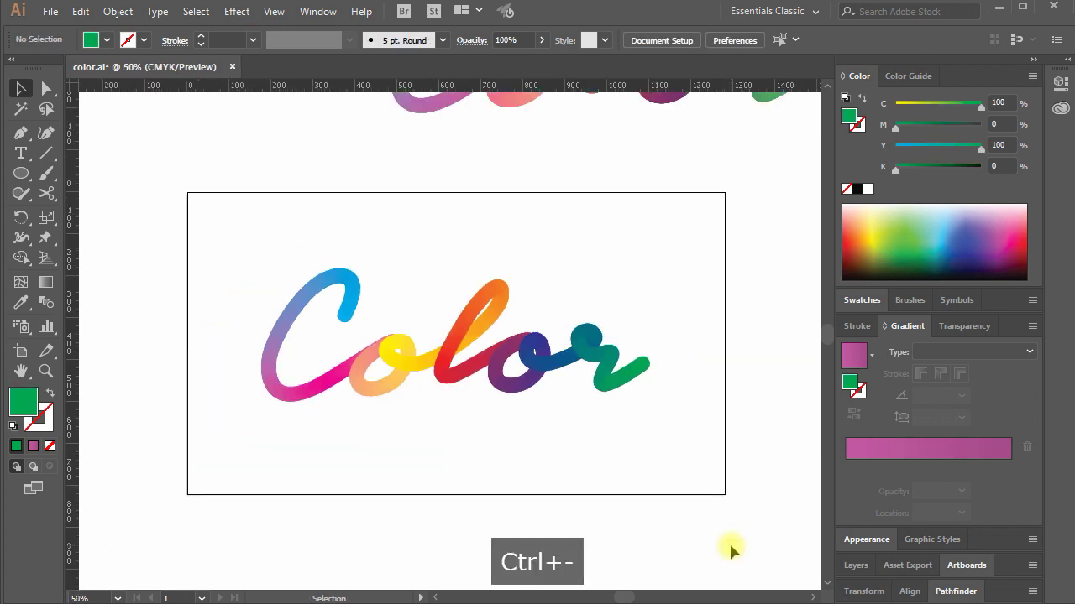
{"action": "key", "text": "space"}
{"action": "left_click_drag", "start_coordinate": [648, 422], "coordinate": [244, 274]}
{"action": "left_click", "coordinate": [569, 408]}
{"action": "left_click", "coordinate": [562, 414]}
{"action": "left_click_drag", "start_coordinate": [475, 344], "coordinate": [428, 287]}
{"action": "left_click", "coordinate": [568, 379]}
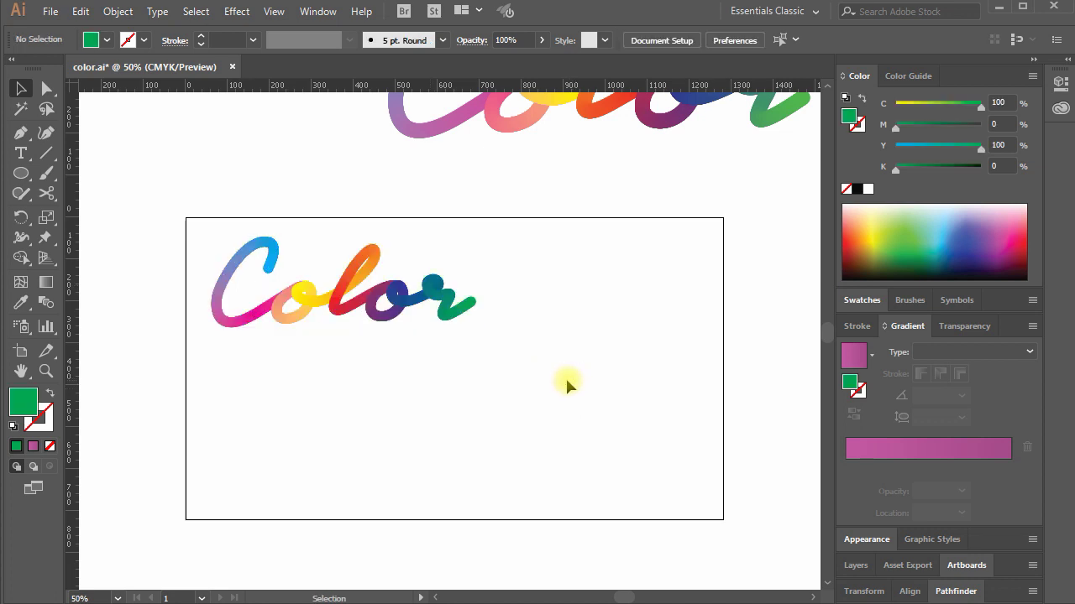
{"action": "left_click", "coordinate": [438, 300]}
{"action": "left_click_drag", "start_coordinate": [473, 325], "coordinate": [460, 319]}
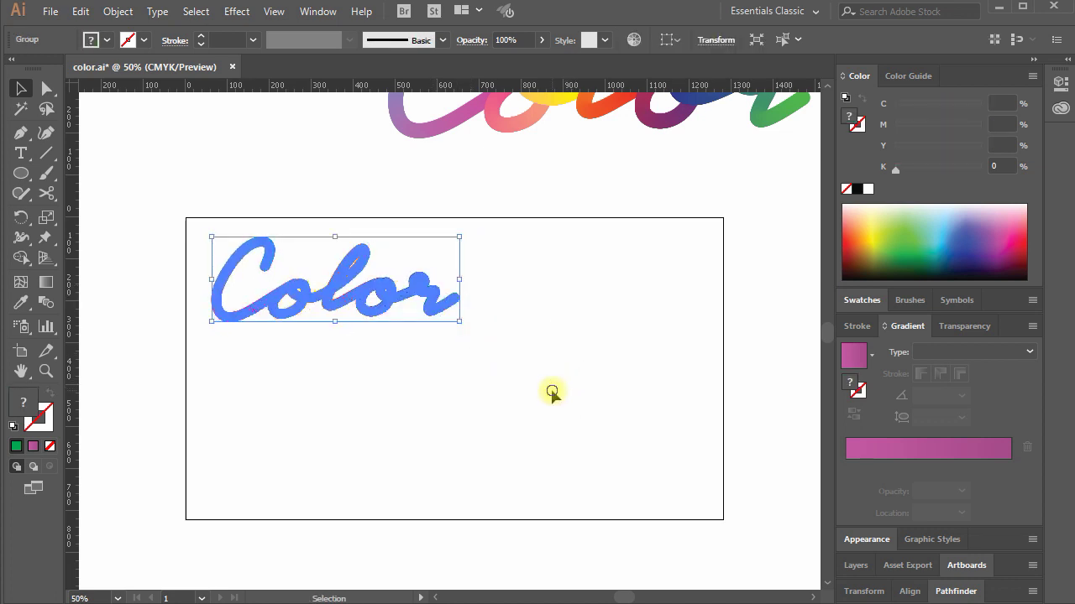
{"action": "left_click", "coordinate": [549, 391]}
{"action": "key", "text": "m"}
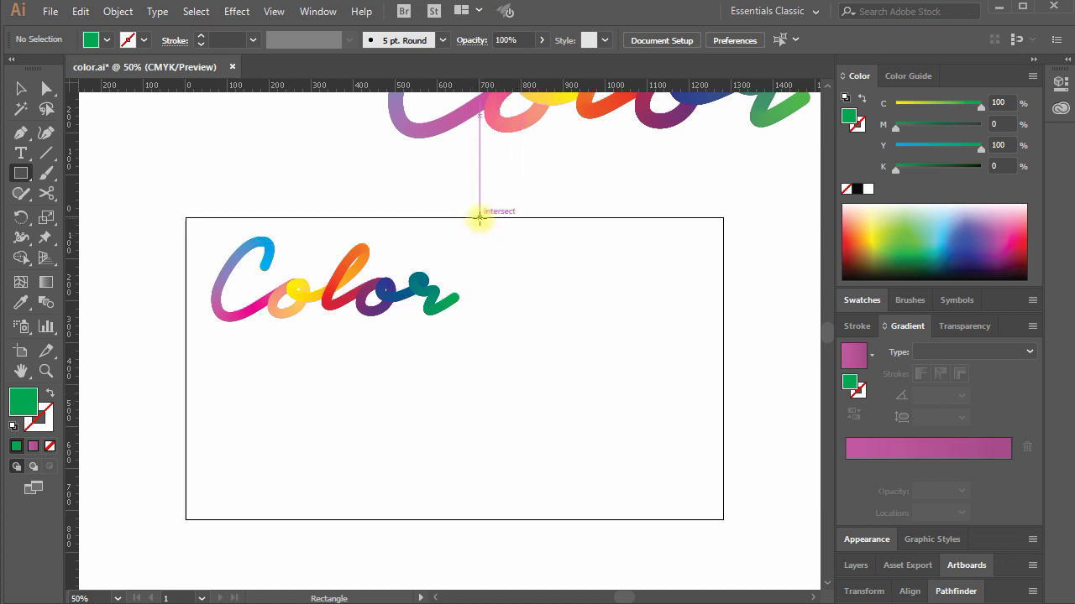
Draw a black-filled rectangle and place a copy of the Color lettering on it.
{"action": "left_click_drag", "start_coordinate": [479, 218], "coordinate": [722, 339]}
{"action": "key", "text": "v"}
{"action": "left_click", "coordinate": [461, 365]}
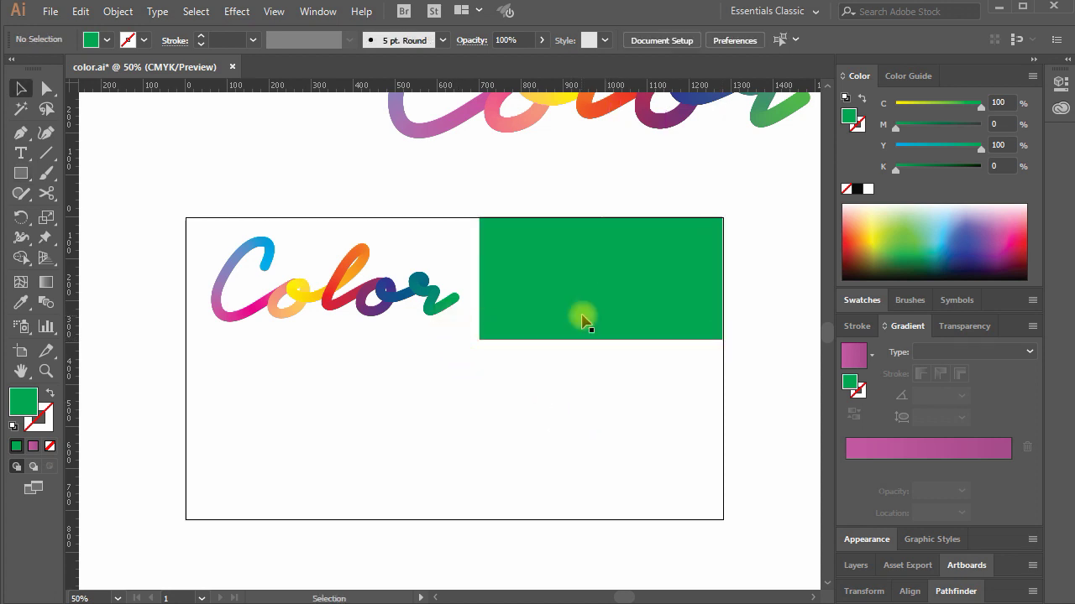
{"action": "left_click", "coordinate": [583, 319]}
{"action": "left_click", "coordinate": [856, 192]}
{"action": "left_click", "coordinate": [411, 339]}
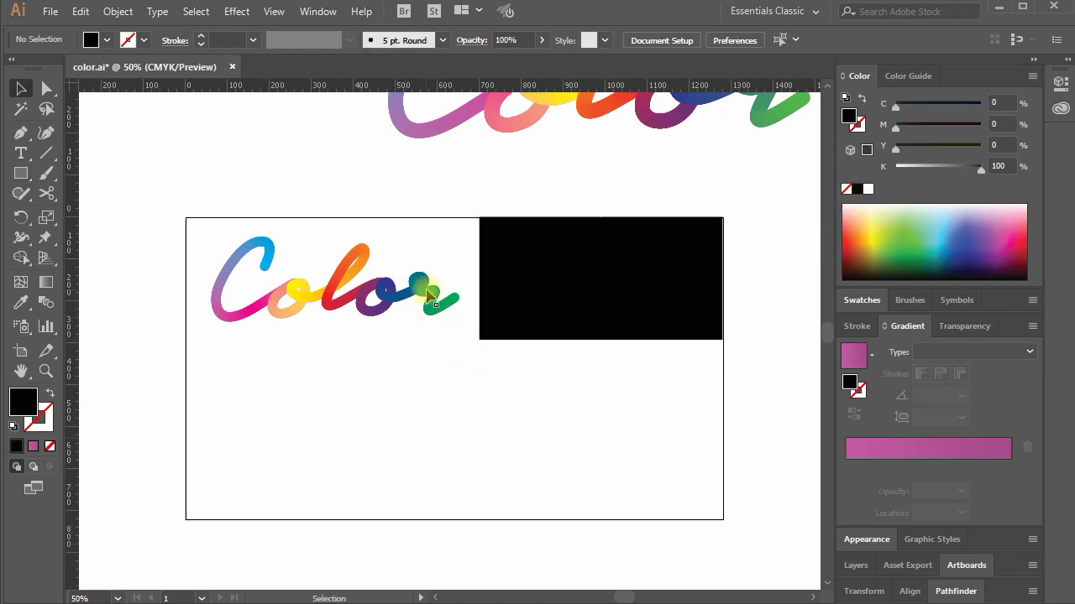
{"action": "left_click_drag", "start_coordinate": [429, 303], "coordinate": [700, 302]}
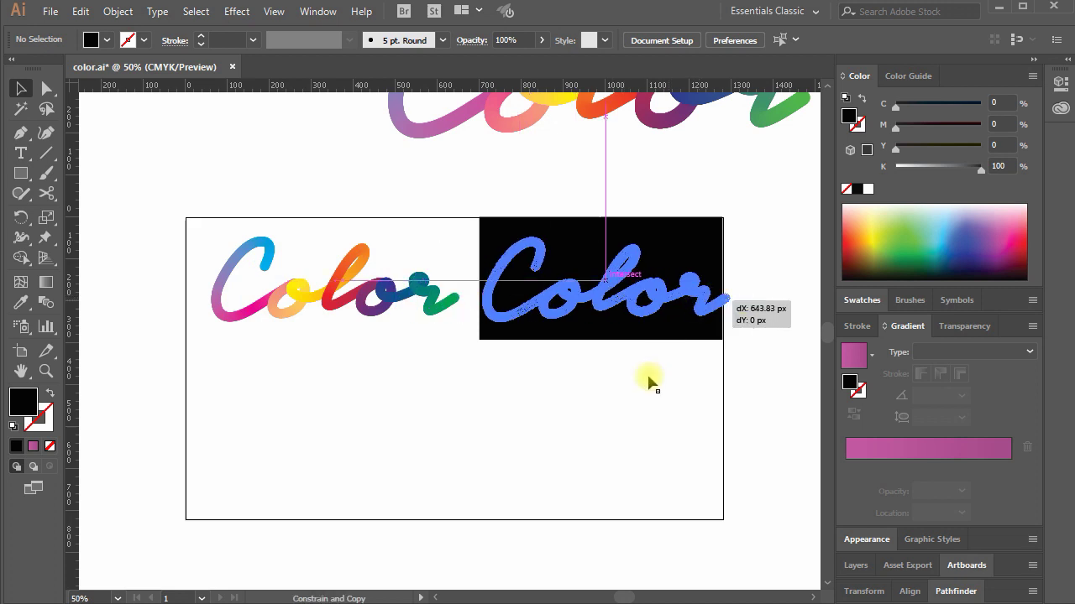
Move the rectangle below the centred original, enlarge it, and send it behind the copy.
{"action": "left_click_drag", "start_coordinate": [686, 239], "coordinate": [547, 396]}
{"action": "left_click", "coordinate": [634, 445]}
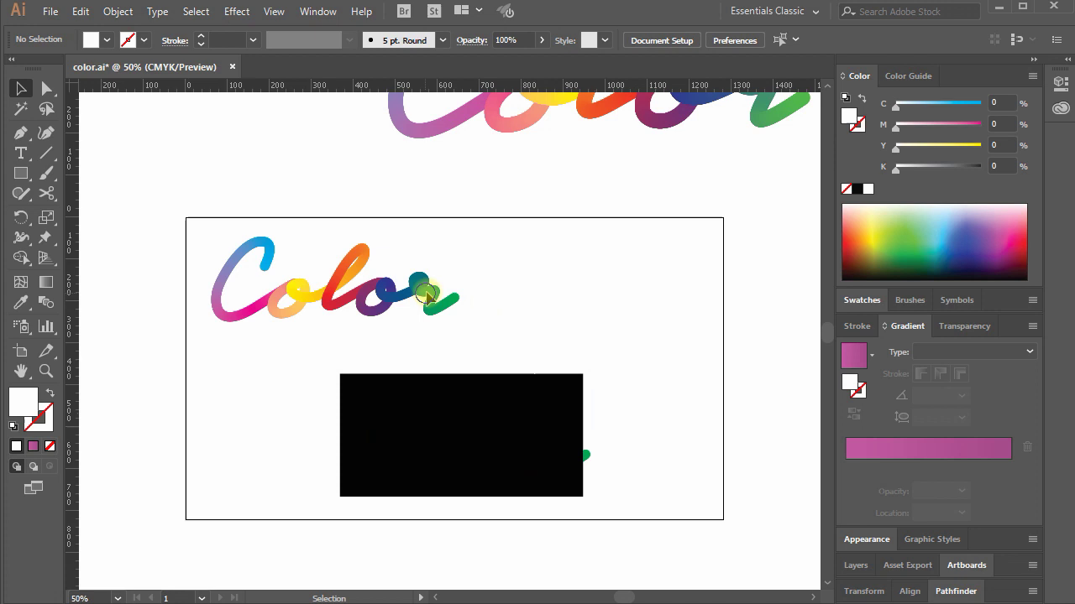
{"action": "left_click_drag", "start_coordinate": [558, 446], "coordinate": [551, 299]}
{"action": "left_click", "coordinate": [584, 436]}
{"action": "left_click_drag", "start_coordinate": [584, 436], "coordinate": [619, 437]}
{"action": "left_click", "coordinate": [647, 444]}
{"action": "left_click", "coordinate": [604, 442]}
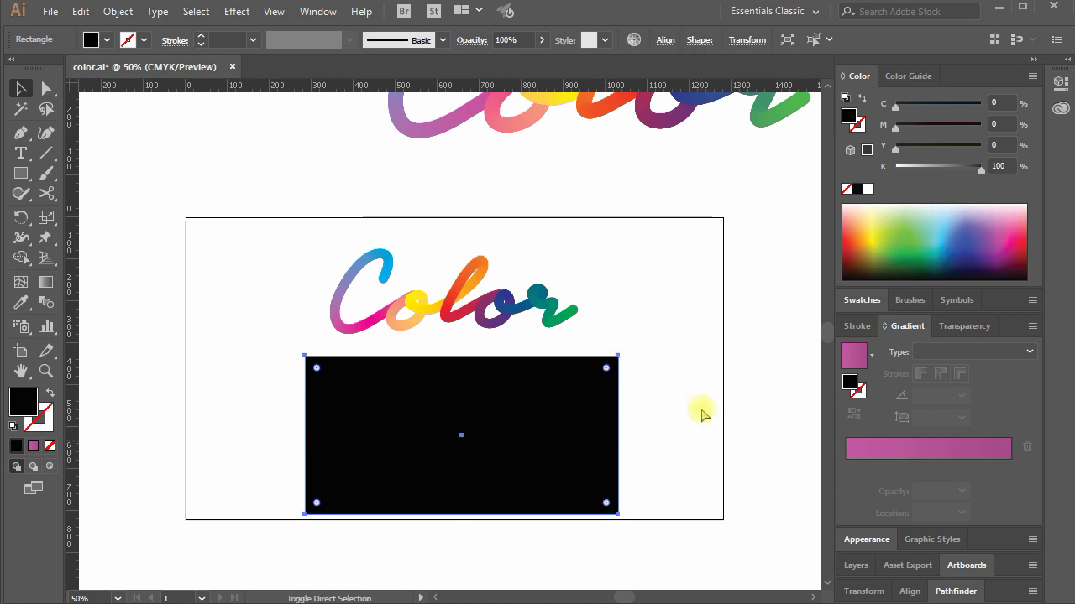
{"action": "key", "text": "ctrl+shift+bracketleft"}
Widen the black rectangle symmetrically toward the artboard sides.
{"action": "left_click", "coordinate": [704, 404]}
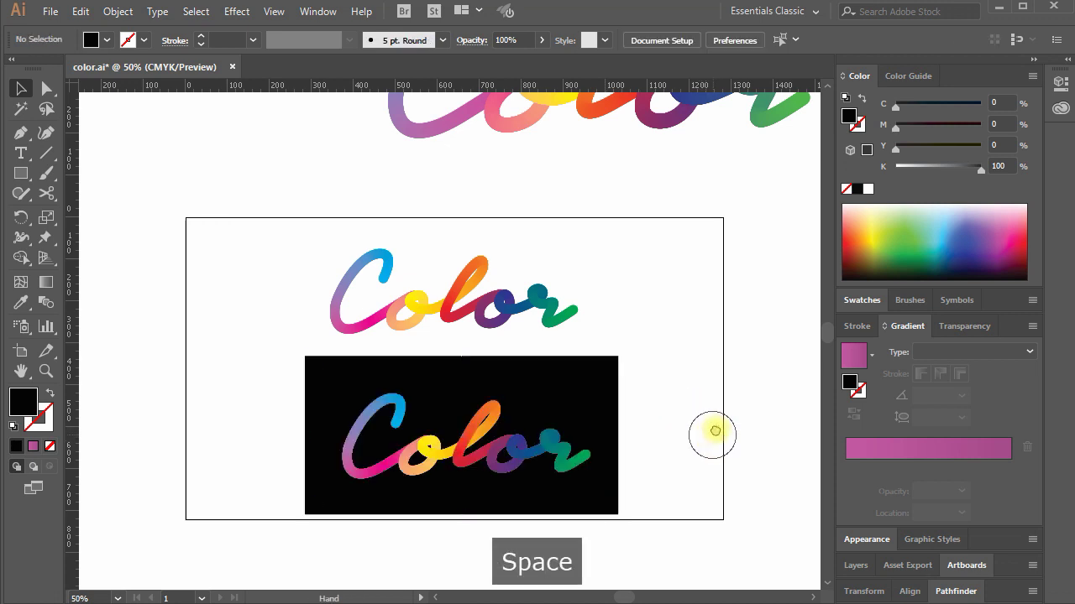
{"action": "left_click_drag", "start_coordinate": [715, 432], "coordinate": [610, 391]}
{"action": "left_click", "coordinate": [610, 391], "text": "ctrl"}
{"action": "left_click_drag", "start_coordinate": [528, 356], "coordinate": [644, 376]}
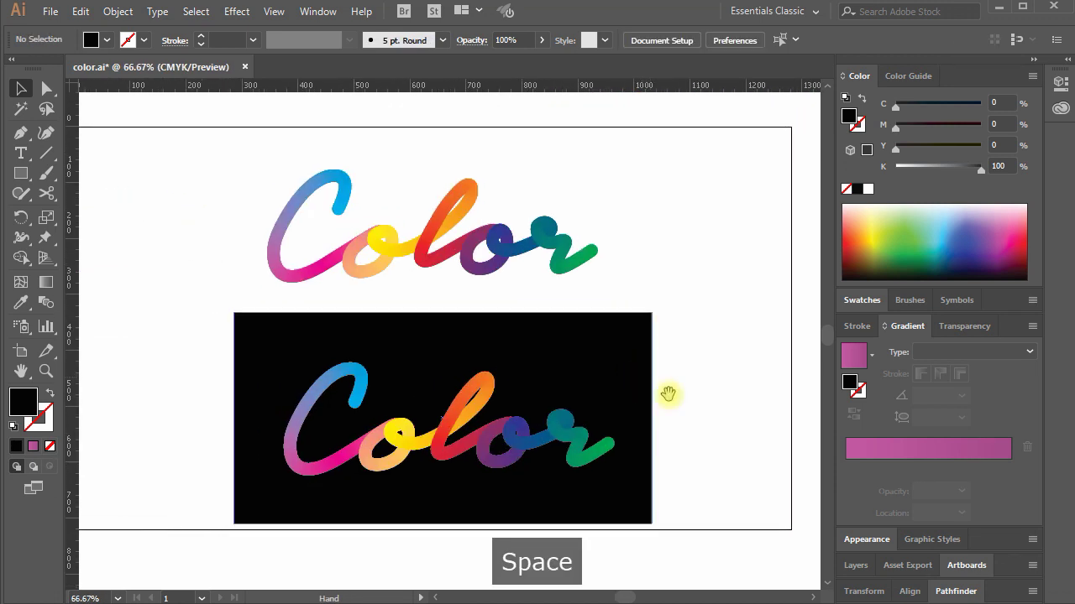
{"action": "left_click", "coordinate": [631, 405]}
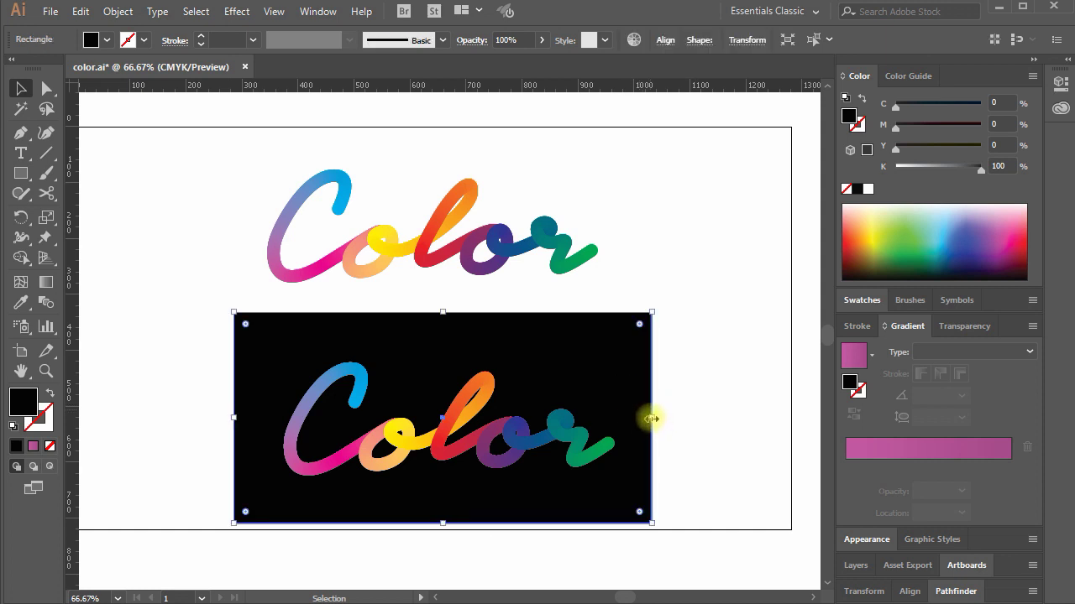
{"action": "left_click_drag", "start_coordinate": [651, 417], "coordinate": [791, 417]}
Extend the rectangle's left edge flush with the artboard edge, then preview both Color versions.
{"action": "left_click_drag", "start_coordinate": [554, 316], "coordinate": [612, 324]}
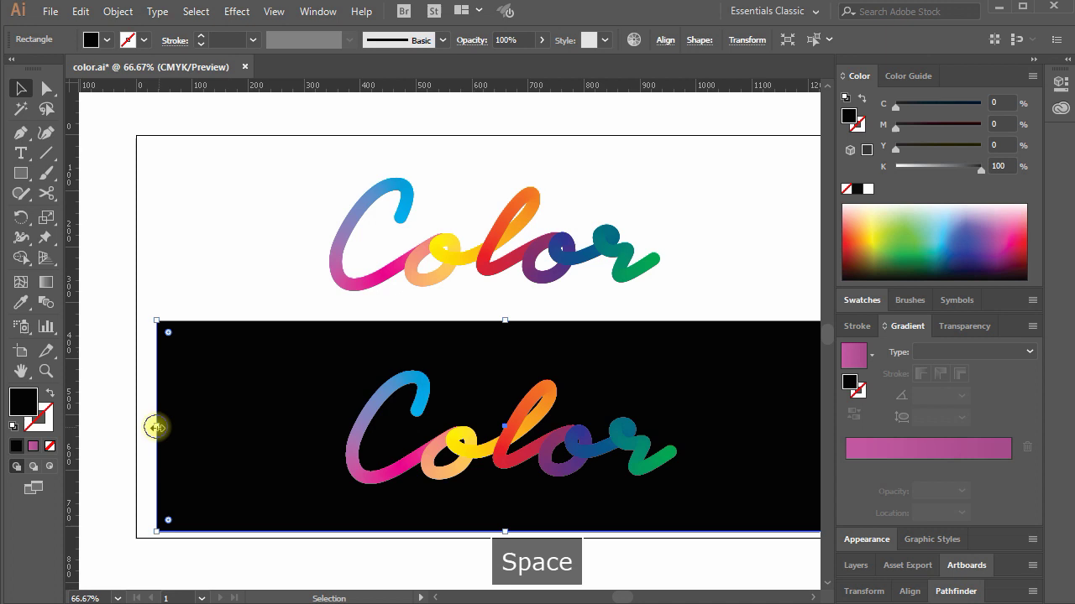
{"action": "left_click_drag", "start_coordinate": [154, 426], "coordinate": [136, 427]}
{"action": "left_click_drag", "start_coordinate": [605, 444], "coordinate": [546, 444]}
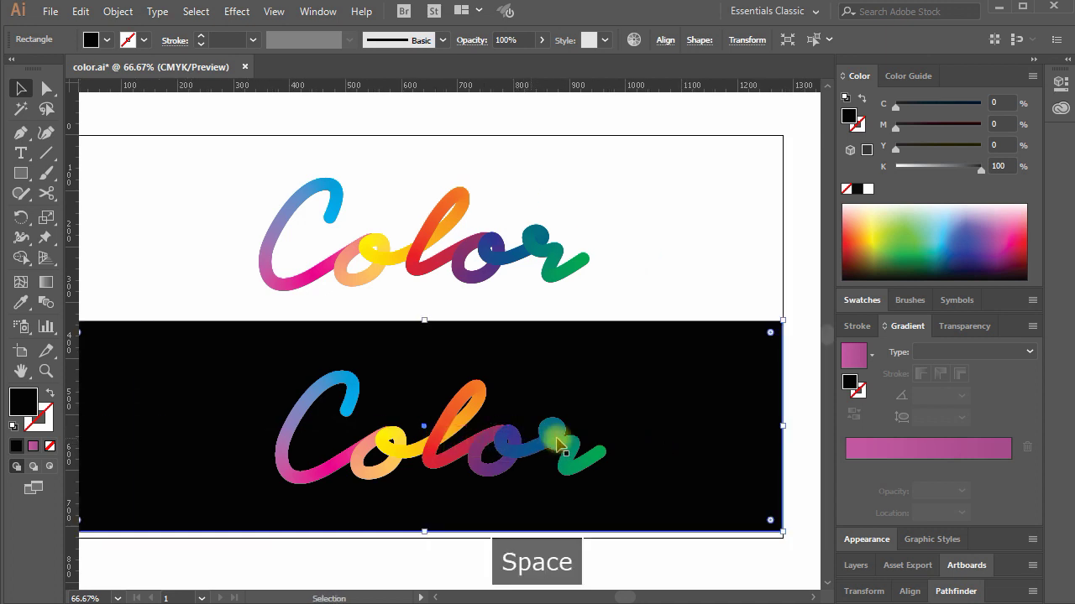
{"action": "left_click", "coordinate": [556, 439], "text": "shift"}
{"action": "left_click", "coordinate": [665, 258]}
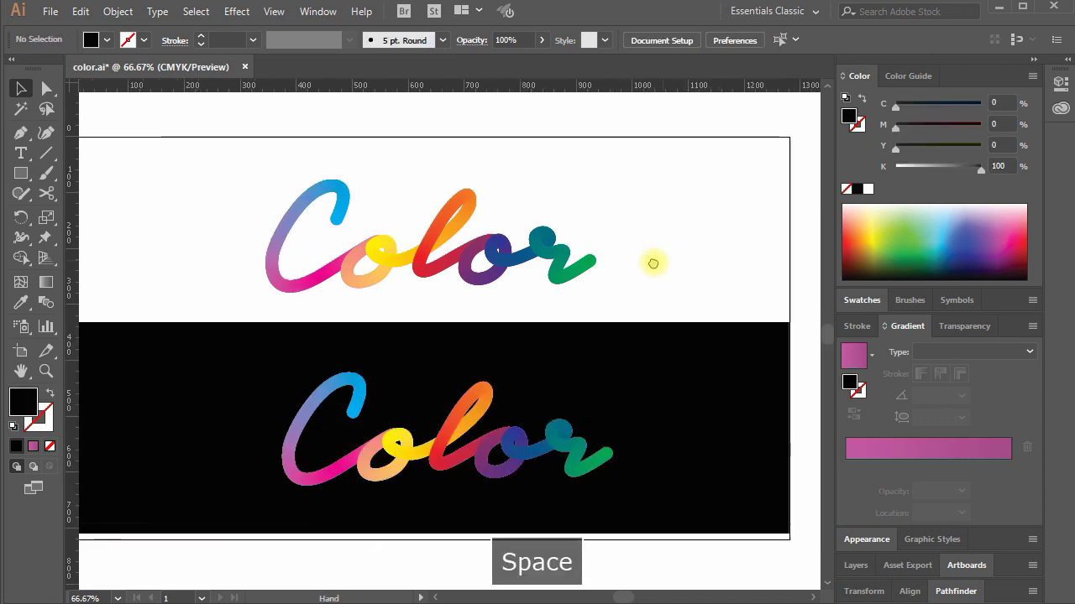
{"action": "left_click_drag", "start_coordinate": [653, 259], "coordinate": [677, 263]}
{"action": "left_click_drag", "start_coordinate": [221, 153], "coordinate": [676, 518]}
{"action": "left_click_drag", "start_coordinate": [693, 411], "coordinate": [685, 409]}
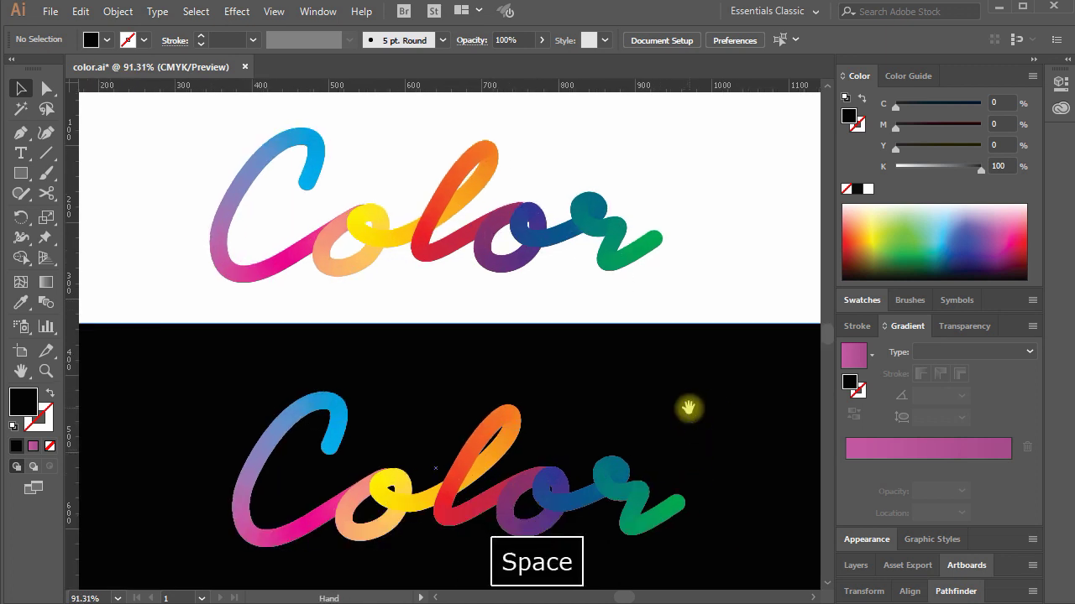
{"action": "key", "text": "space"}
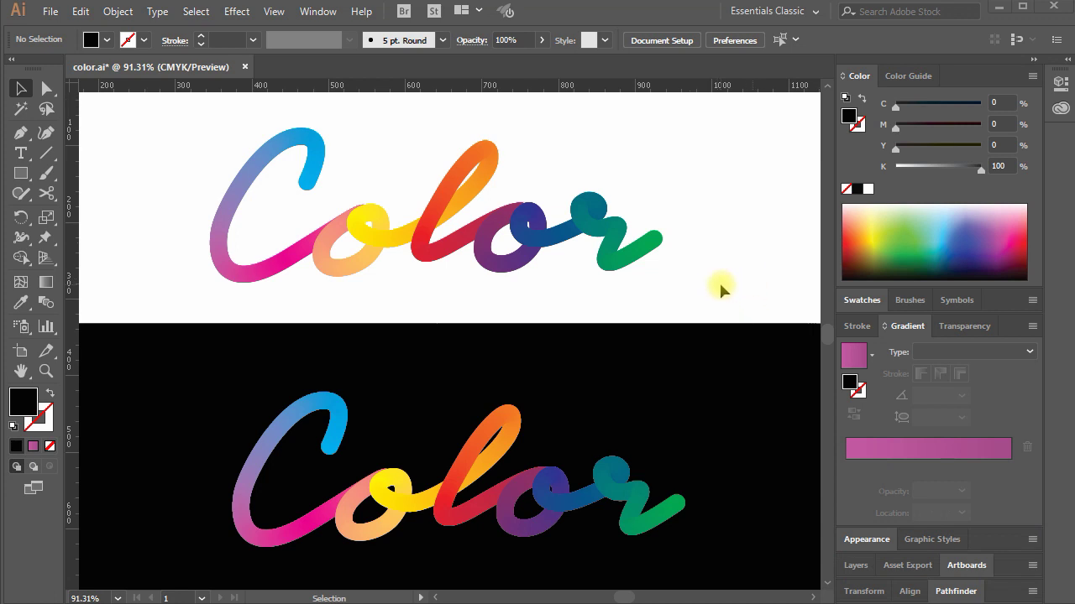
{"action": "key", "text": "space"}
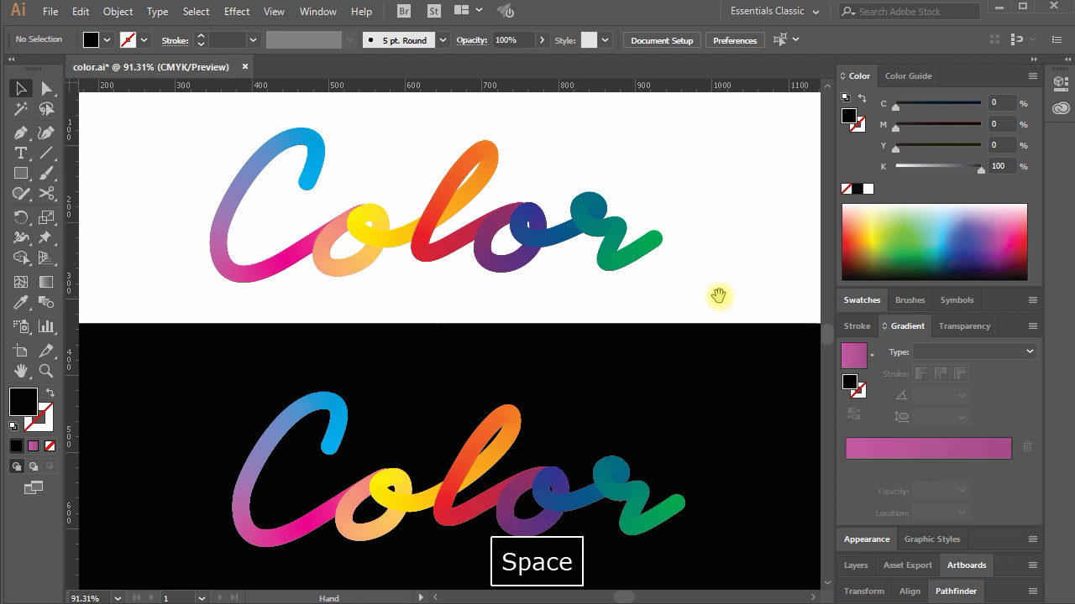
{"action": "key", "text": "space"}
{"action": "mouse_move", "coordinate": [736, 286]}
{"action": "left_mouse_down"}
{"action": "mouse_move", "coordinate": [731, 278]}
{"action": "mouse_move", "coordinate": [737, 284]}
{"action": "left_mouse_up"}
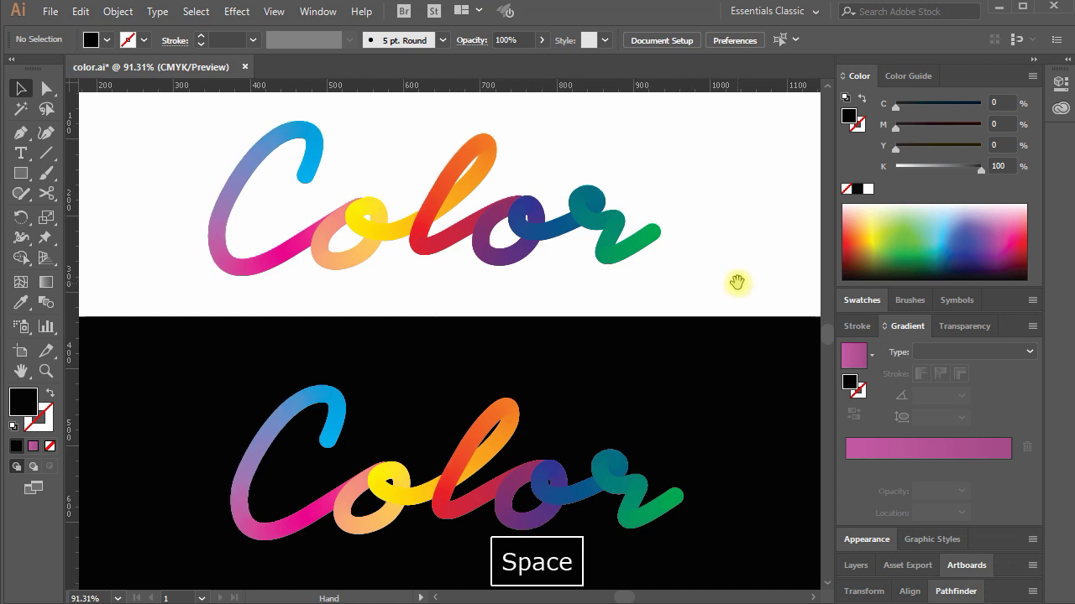